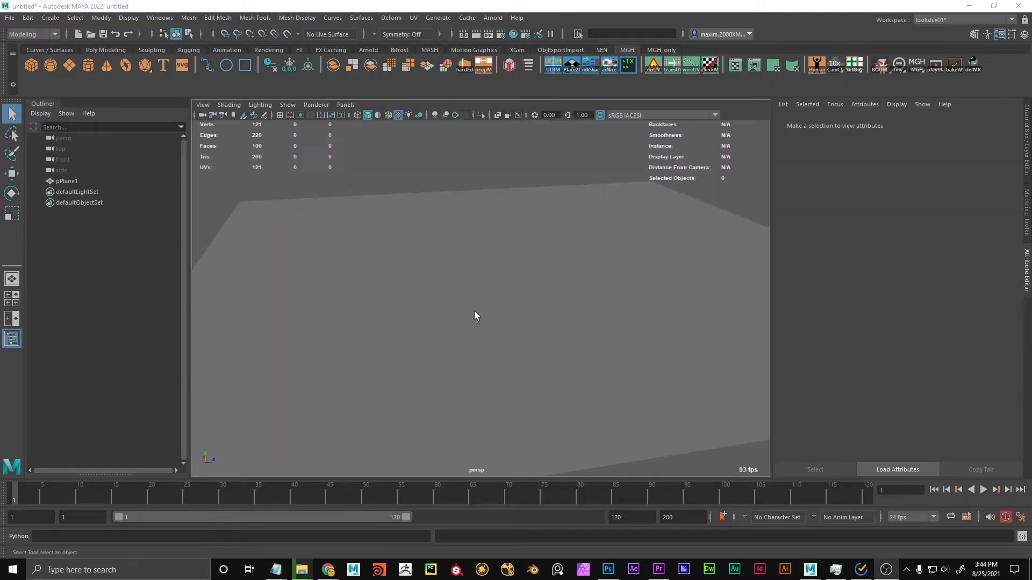
Switch to Photoshop with the rust_completely_rusted_0049_01.jpg image open and dismiss the healing brush alert.
{"action": "key", "text": "alt+Tab"}
{"action": "key", "text": "alt+Tab"}
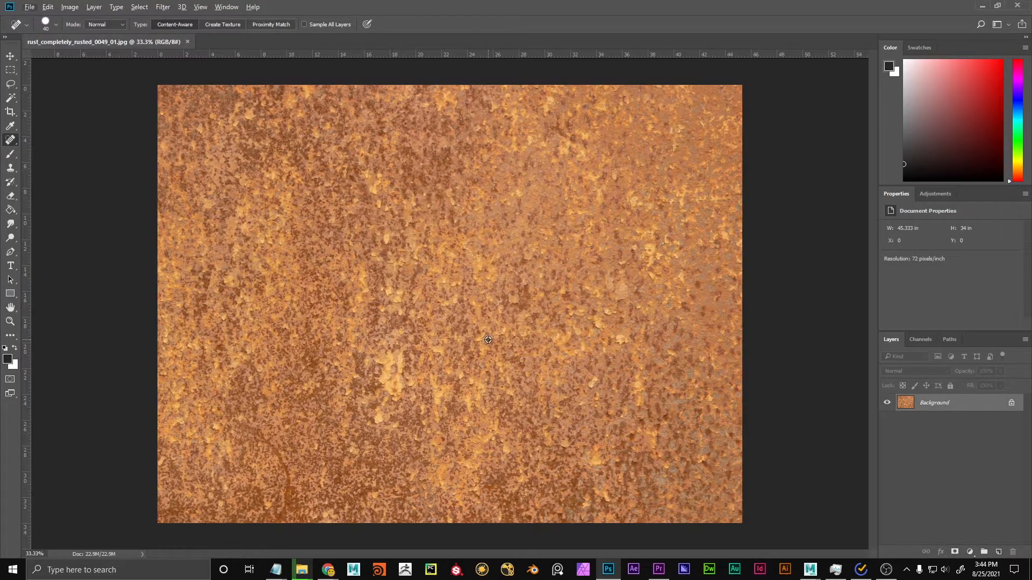
{"action": "key", "text": "alt+v"}
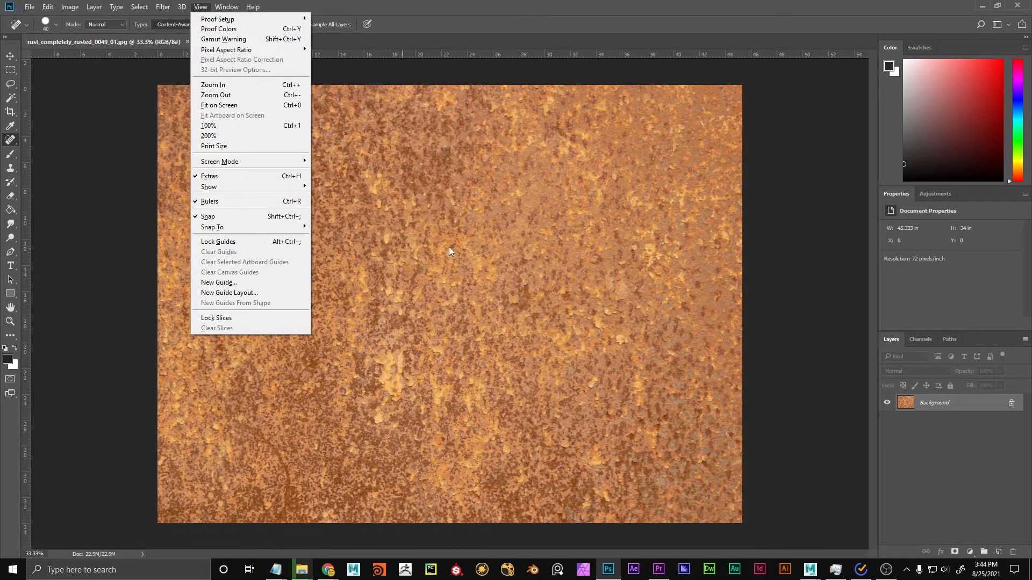
{"action": "left_click", "coordinate": [488, 102]}
{"action": "left_click", "coordinate": [470, 208]}
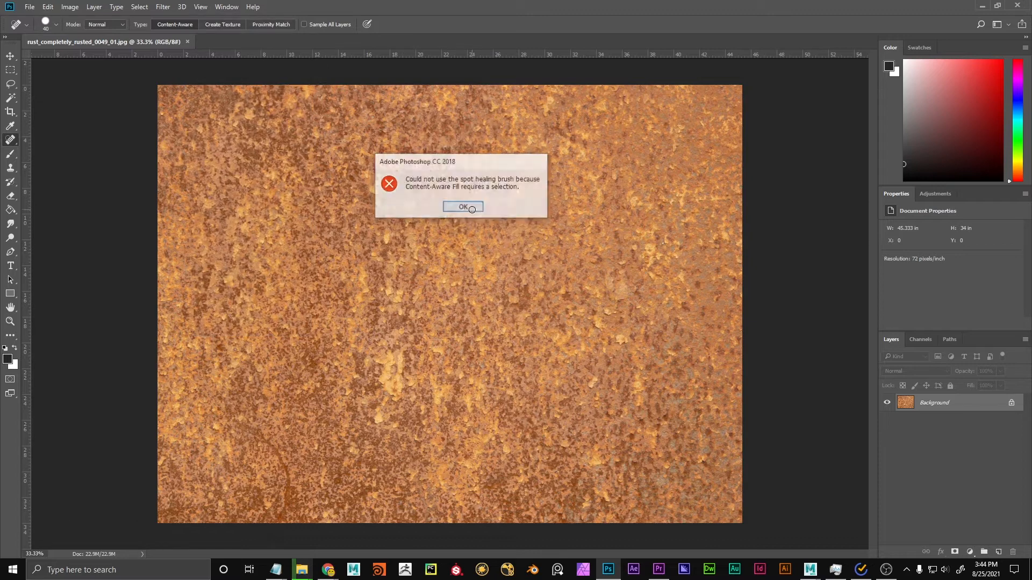
Shift the rust image sideways, duplicate its layer, and place the copy beside it to test how the edges tile.
{"action": "key", "text": "v"}
{"action": "left_click_drag", "start_coordinate": [321, 179], "coordinate": [619, 259]}
{"action": "left_click_drag", "start_coordinate": [938, 403], "coordinate": [941, 425]}
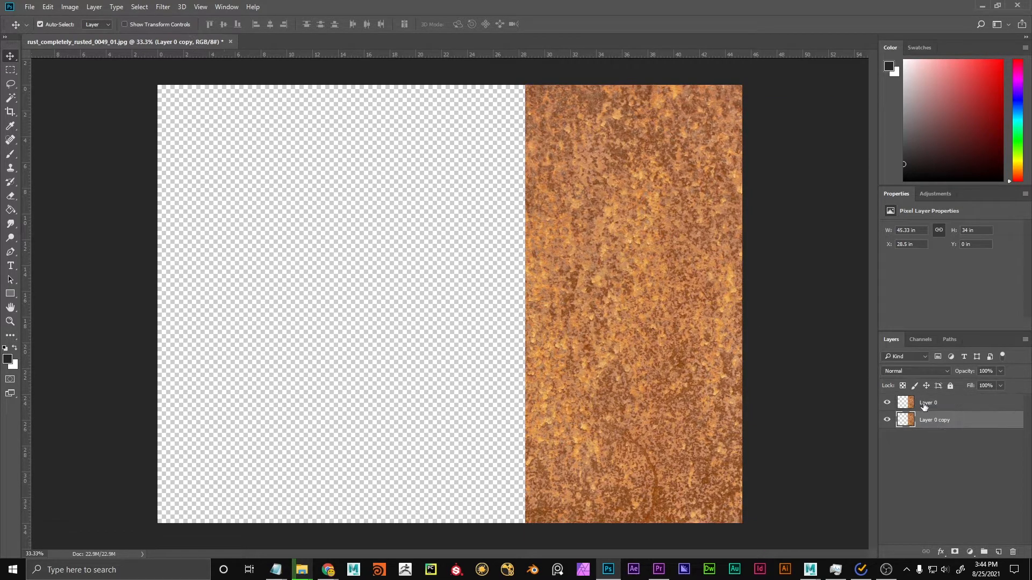
{"action": "left_click_drag", "start_coordinate": [622, 305], "coordinate": [295, 282]}
{"action": "left_click", "coordinate": [550, 375]}
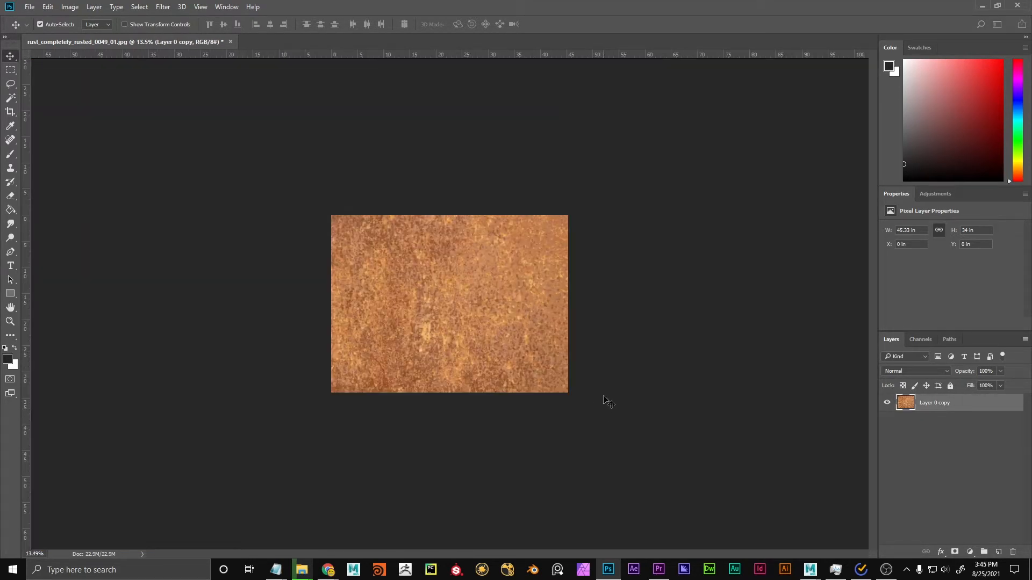
Create a new 2048 x 2048 px RGB document at 72 ppi with a white background.
{"action": "key", "text": "ctrl+n"}
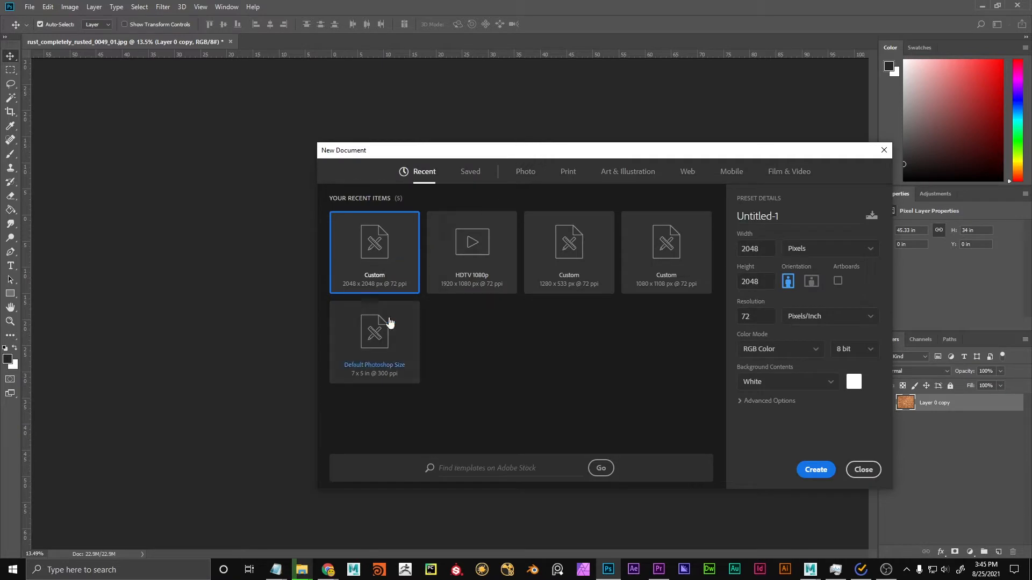
{"action": "left_click_drag", "start_coordinate": [427, 157], "coordinate": [624, 170]}
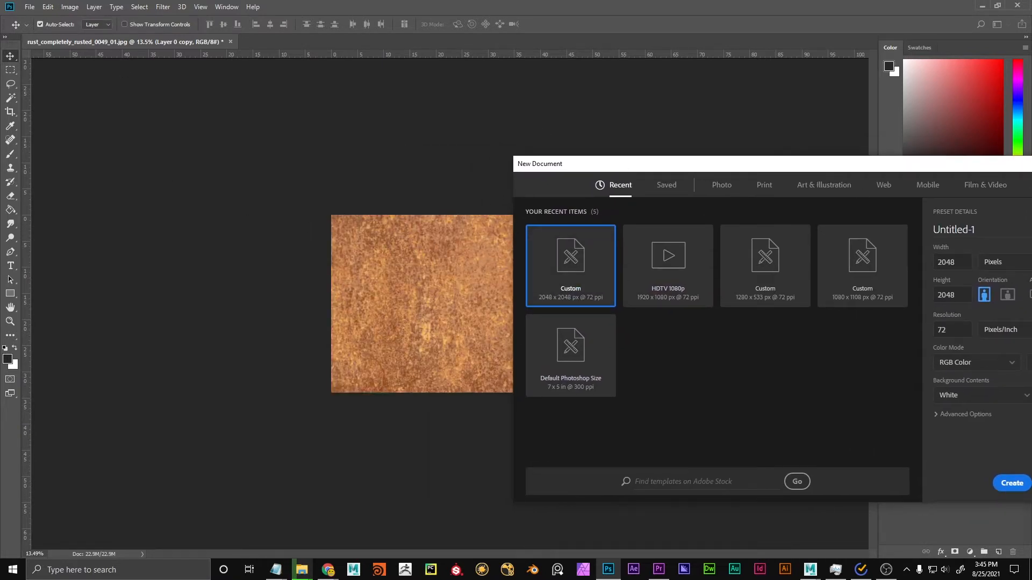
{"action": "left_click_drag", "start_coordinate": [1001, 165], "coordinate": [880, 135]}
{"action": "left_click", "coordinate": [894, 466]}
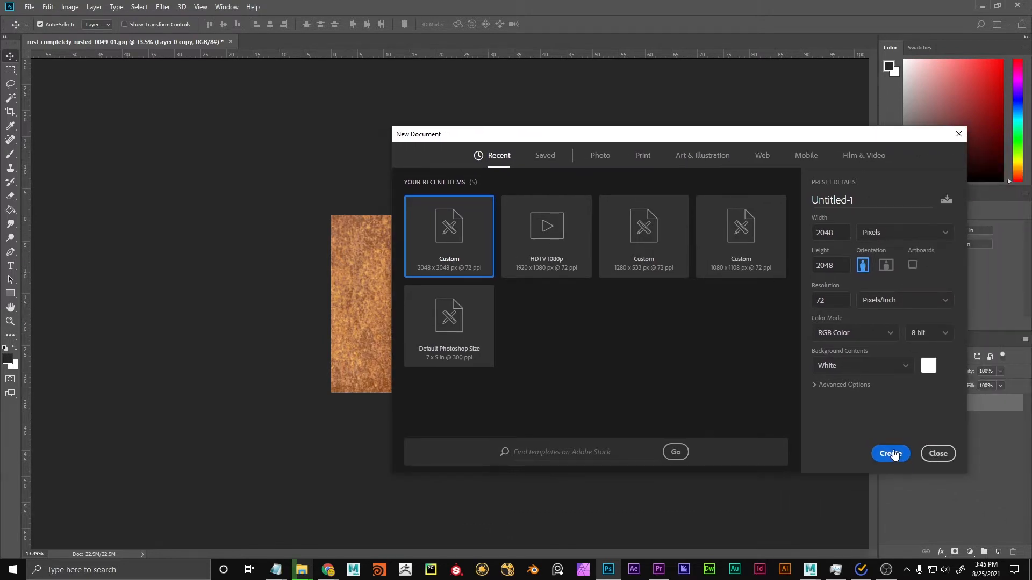
Copy the rust layer into the new document and scale it proportionally to about 38.13 x 28.6 in, covering the canvas.
{"action": "key", "text": "ctrl+Tab"}
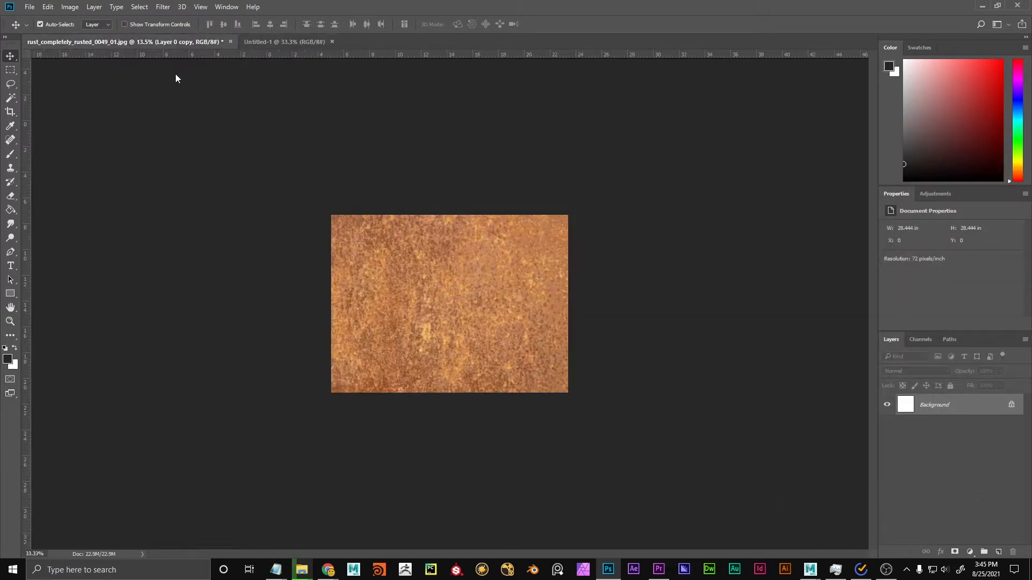
{"action": "left_click_drag", "start_coordinate": [408, 296], "coordinate": [567, 336]}
{"action": "key", "text": "ctrl+t"}
{"action": "key", "text": "ctrl+0"}
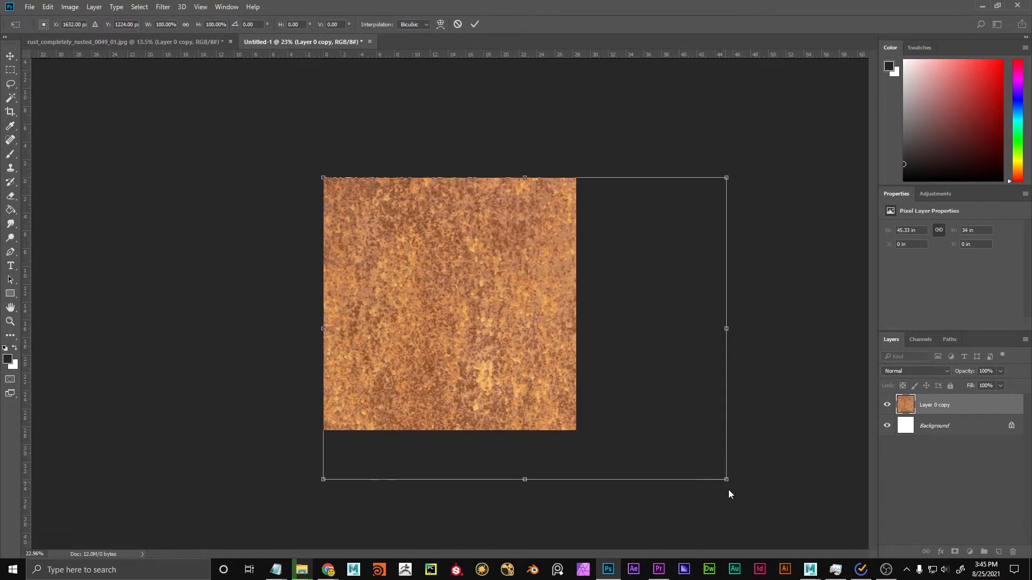
{"action": "left_click_drag", "start_coordinate": [727, 480], "coordinate": [652, 448]}
{"action": "key", "text": "Return"}
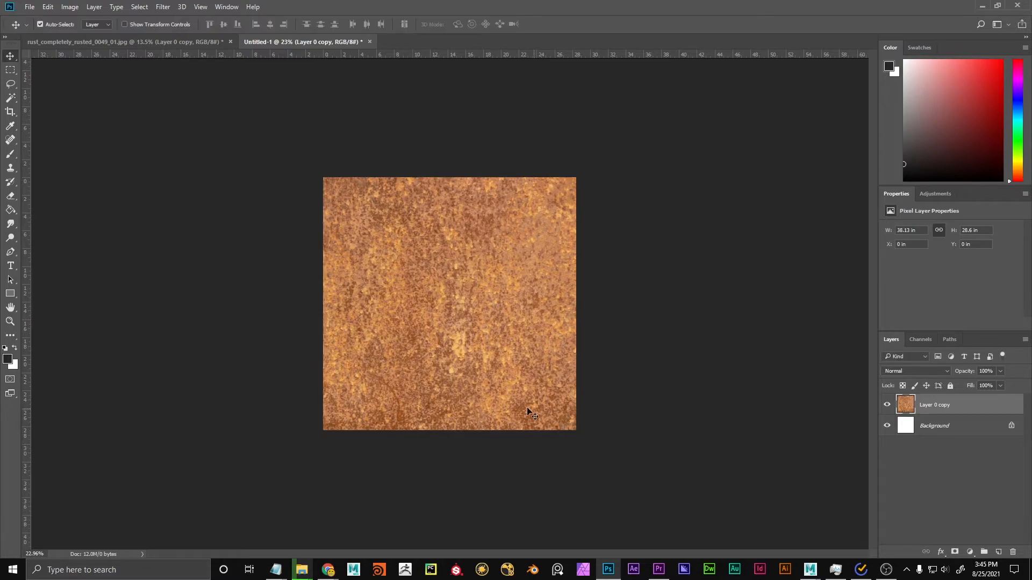
Crop the document to the square canvas bounds so the rust layer's overhanging pixels are deleted, and check its transform bounds.
{"action": "scroll", "coordinate": [412, 344], "scroll_direction": "up", "scroll_amount": 5}
{"action": "scroll", "coordinate": [430, 327], "scroll_direction": "down", "scroll_amount": 5}
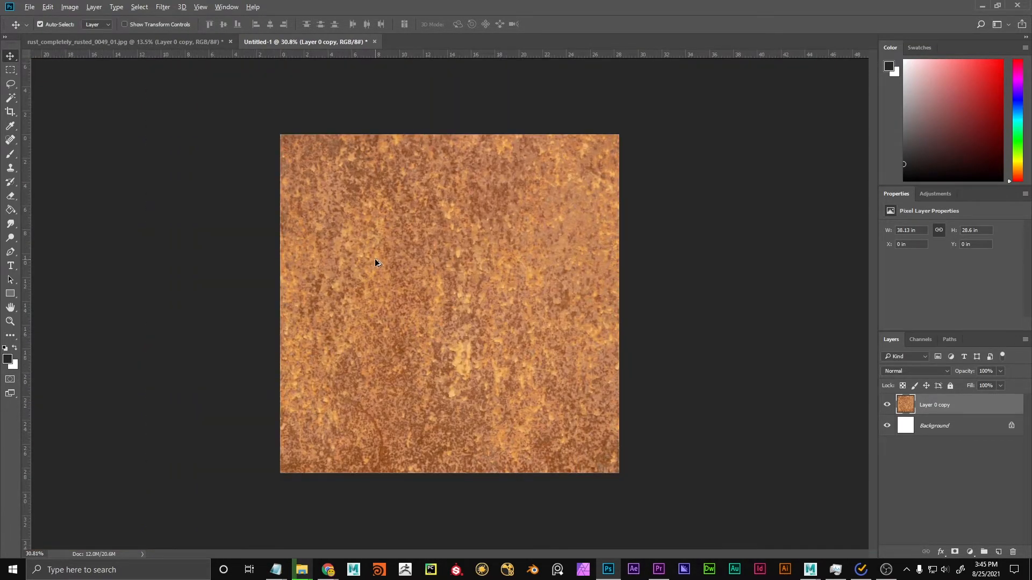
{"action": "scroll", "coordinate": [469, 302], "scroll_direction": "up", "scroll_amount": 1}
{"action": "scroll", "coordinate": [468, 315], "scroll_direction": "down", "scroll_amount": 2}
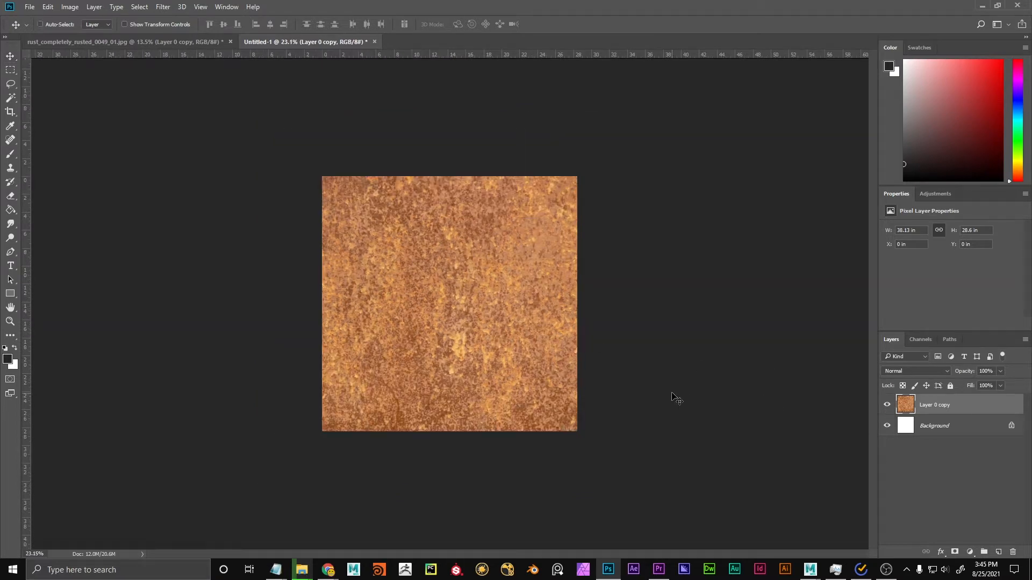
{"action": "key", "text": "ctrl+t"}
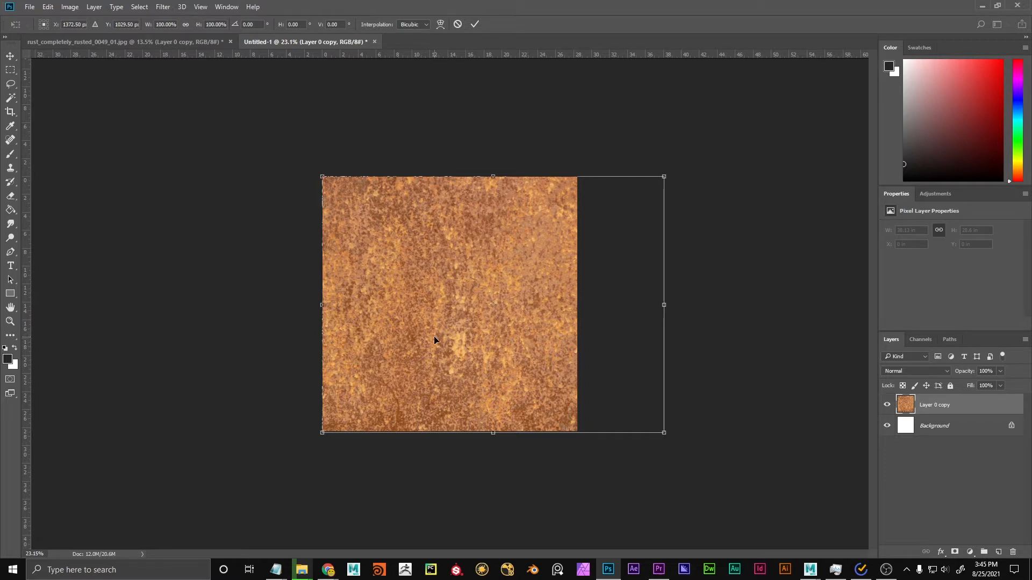
{"action": "key", "text": "Return"}
{"action": "key", "text": "c"}
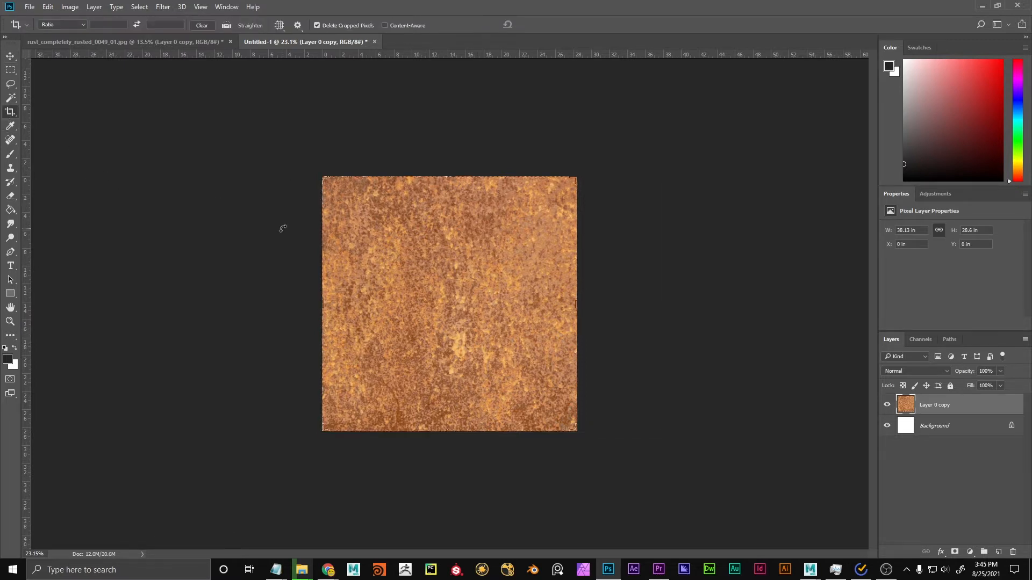
{"action": "key", "text": "Return"}
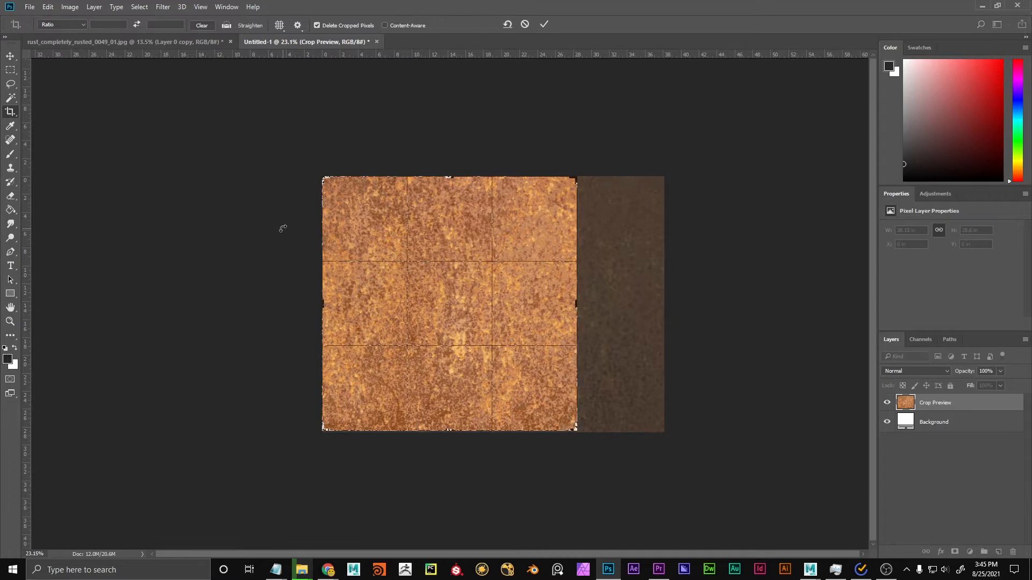
{"action": "key", "text": "v"}
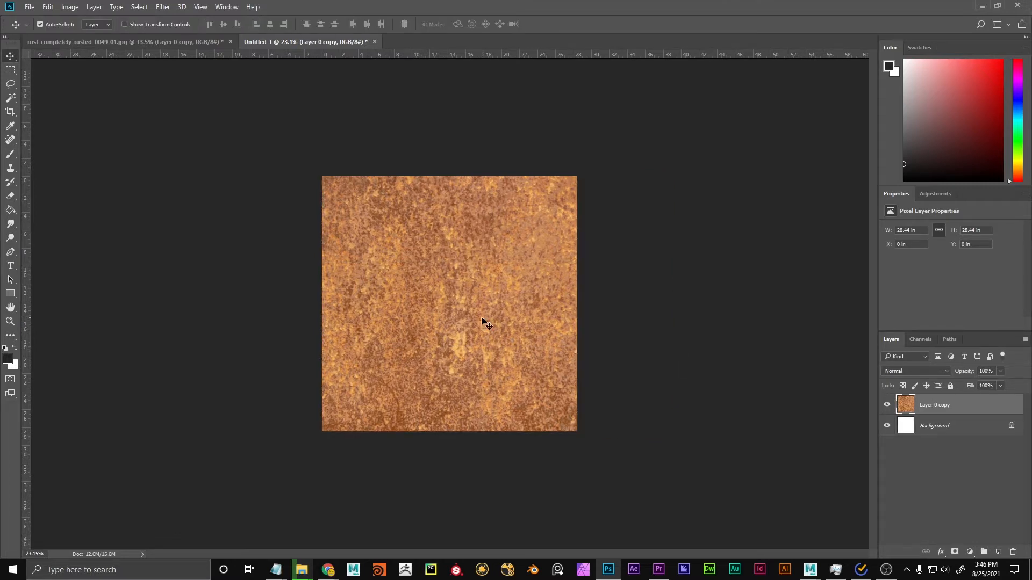
{"action": "key", "text": "ctrl+t"}
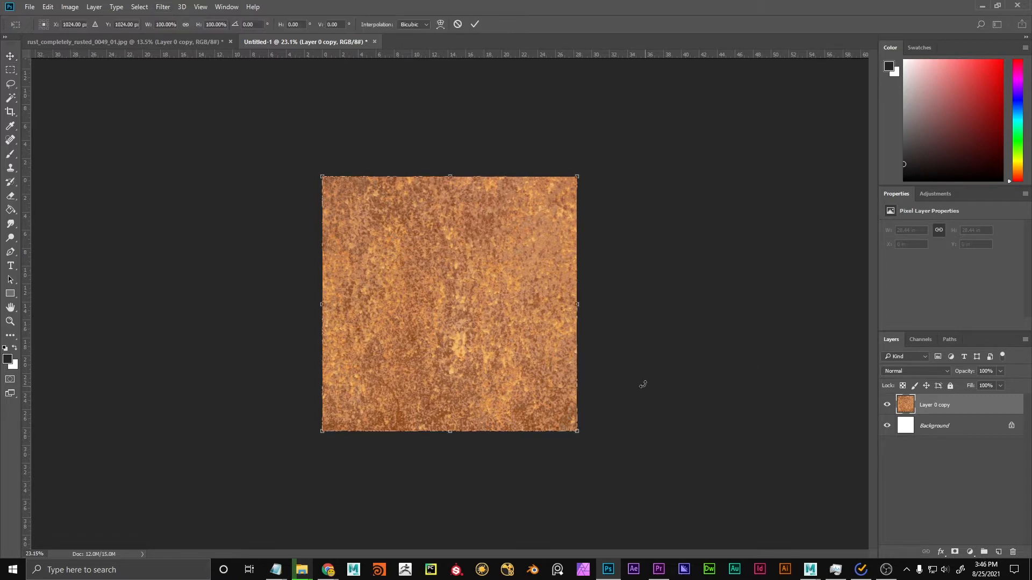
{"action": "key", "text": "Return"}
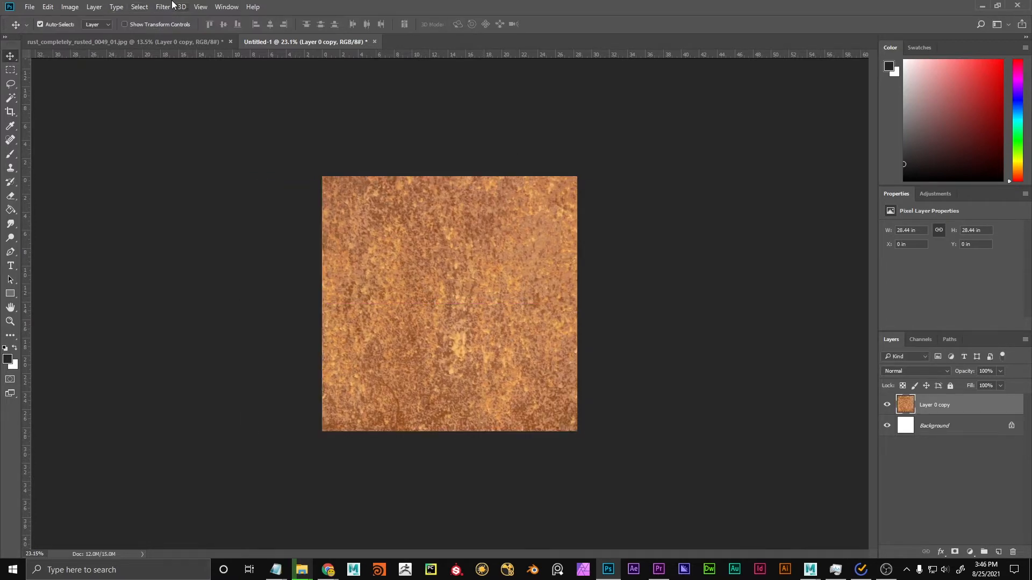
Apply the Offset filter to the rust layer with +1024 px horizontal, +1024 px vertical and Wrap Around.
{"action": "left_click", "coordinate": [171, 6]}
{"action": "mouse_move", "coordinate": [219, 214]}
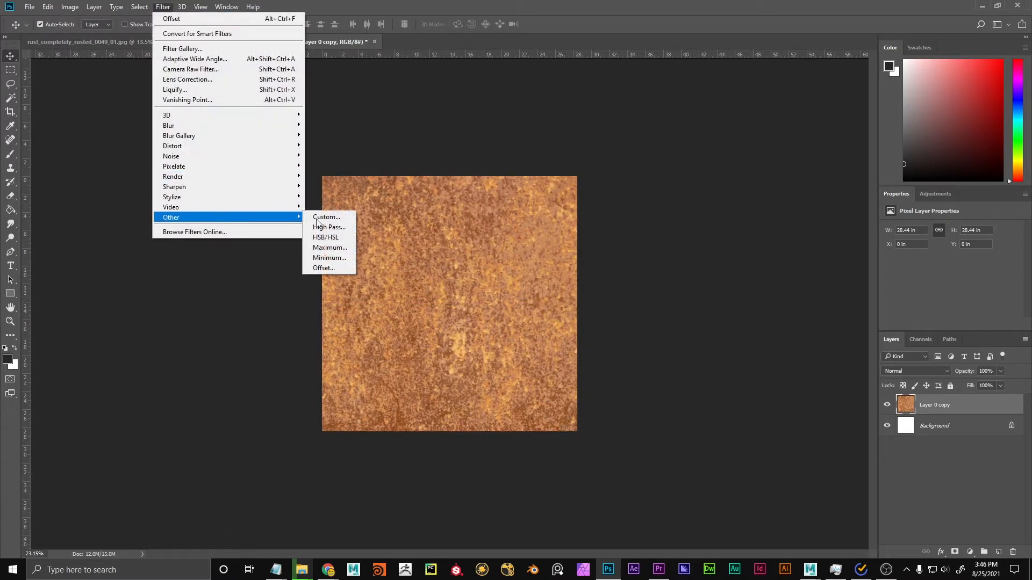
{"action": "left_click", "coordinate": [327, 269]}
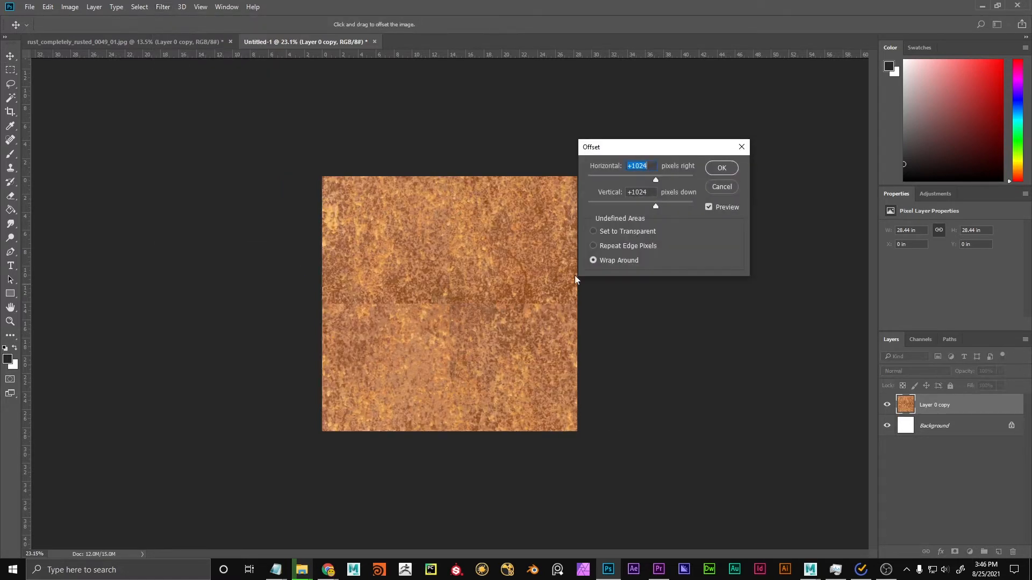
{"action": "left_click", "coordinate": [654, 165]}
{"action": "left_click", "coordinate": [722, 168]}
Examine the seams crossing at the centre of the offset rust texture, both up close and at full view.
{"action": "scroll", "coordinate": [437, 306], "scroll_direction": "up", "scroll_amount": 5}
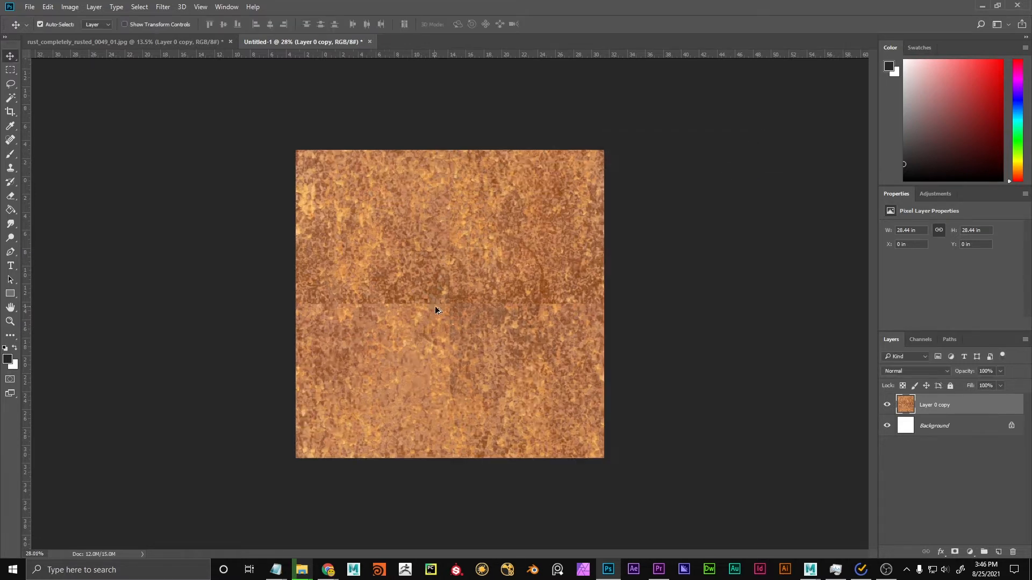
{"action": "scroll", "coordinate": [446, 316], "scroll_direction": "up", "scroll_amount": 5}
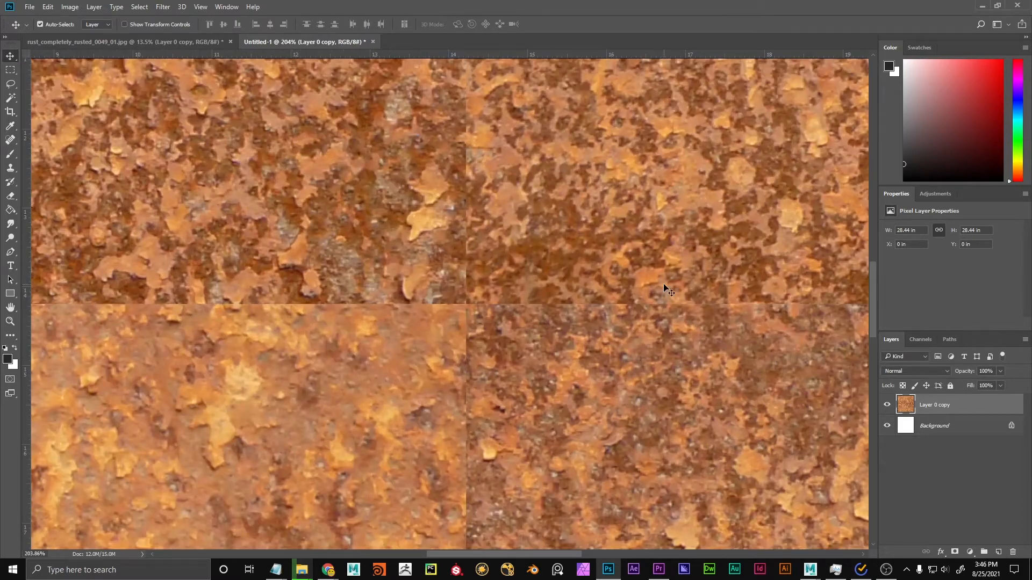
{"action": "scroll", "coordinate": [480, 327], "scroll_direction": "down", "scroll_amount": 5}
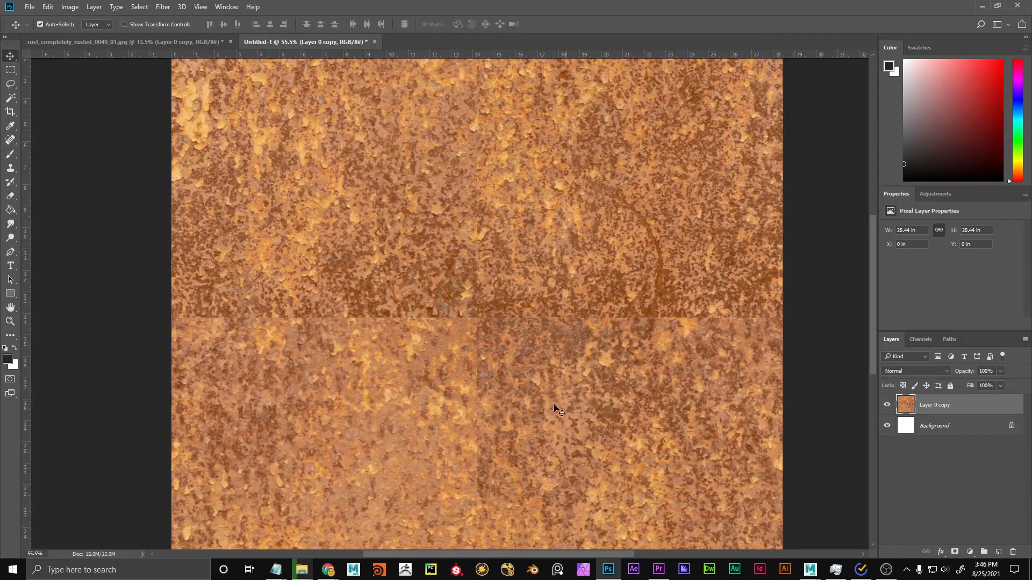
{"action": "scroll", "coordinate": [476, 419], "scroll_direction": "down", "scroll_amount": 3}
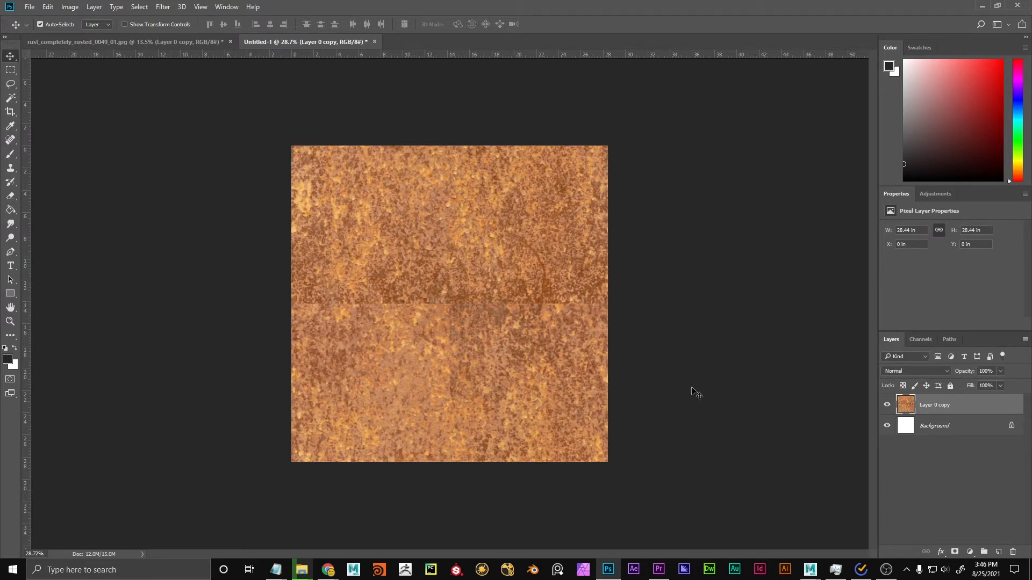
{"action": "left_click_drag", "start_coordinate": [383, 280], "coordinate": [310, 403]}
{"action": "key", "text": "ctrl+z"}
{"action": "scroll", "coordinate": [450, 312], "scroll_direction": "up", "scroll_amount": 11}
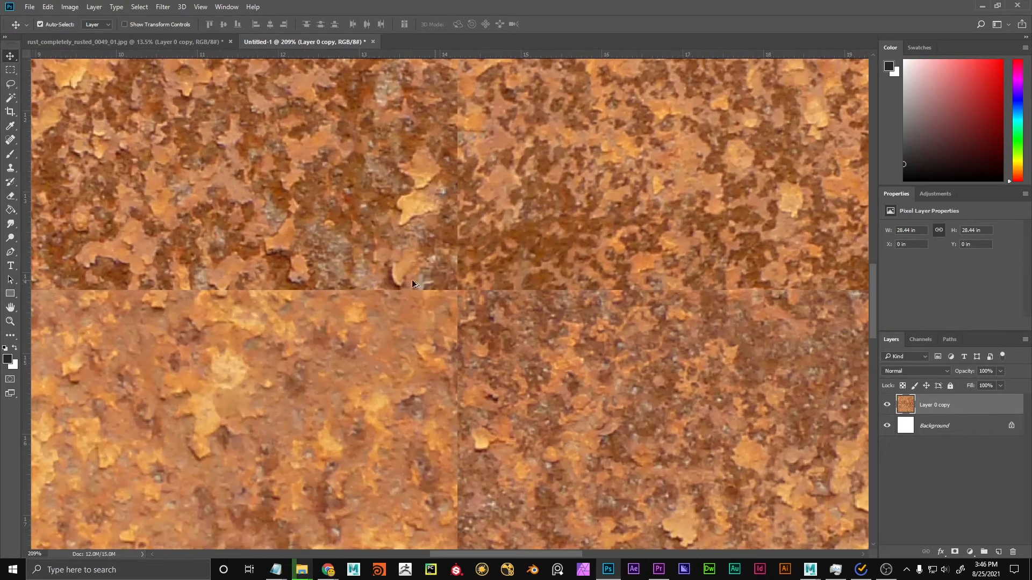
{"action": "scroll", "coordinate": [437, 301], "scroll_direction": "down", "scroll_amount": 8}
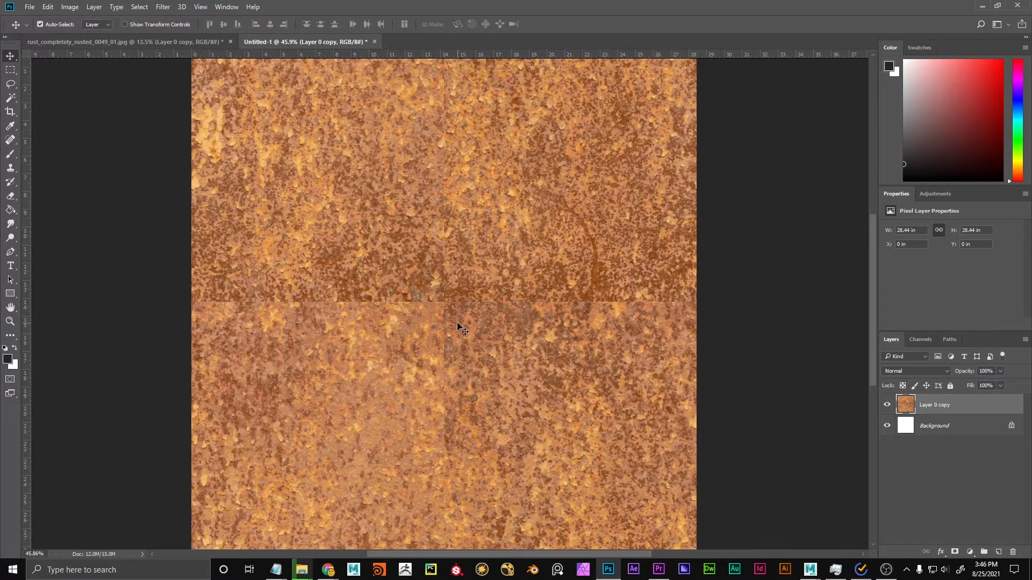
{"action": "scroll", "coordinate": [441, 322], "scroll_direction": "up", "scroll_amount": 6}
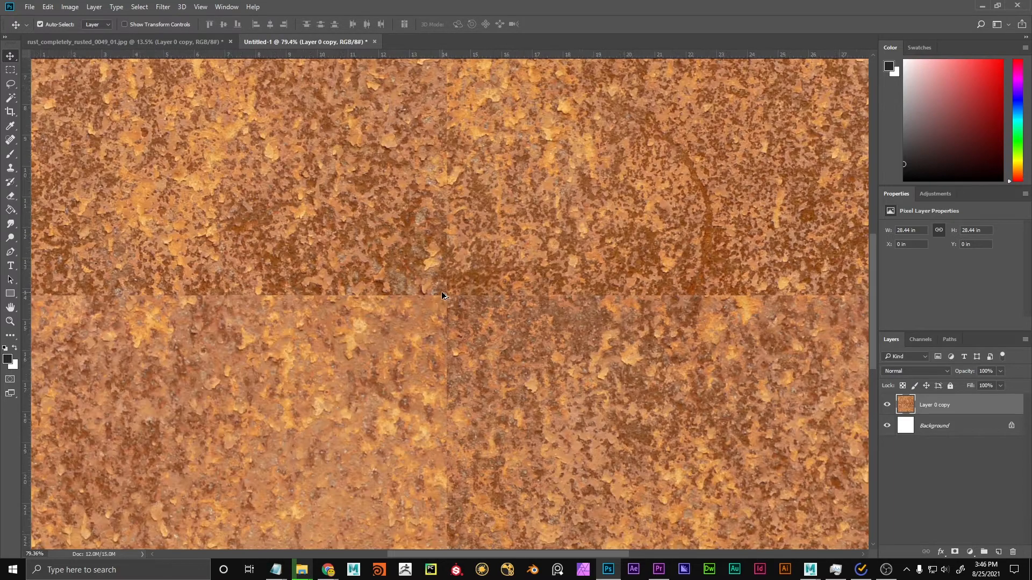
{"action": "scroll", "coordinate": [446, 301], "scroll_direction": "down", "scroll_amount": 6}
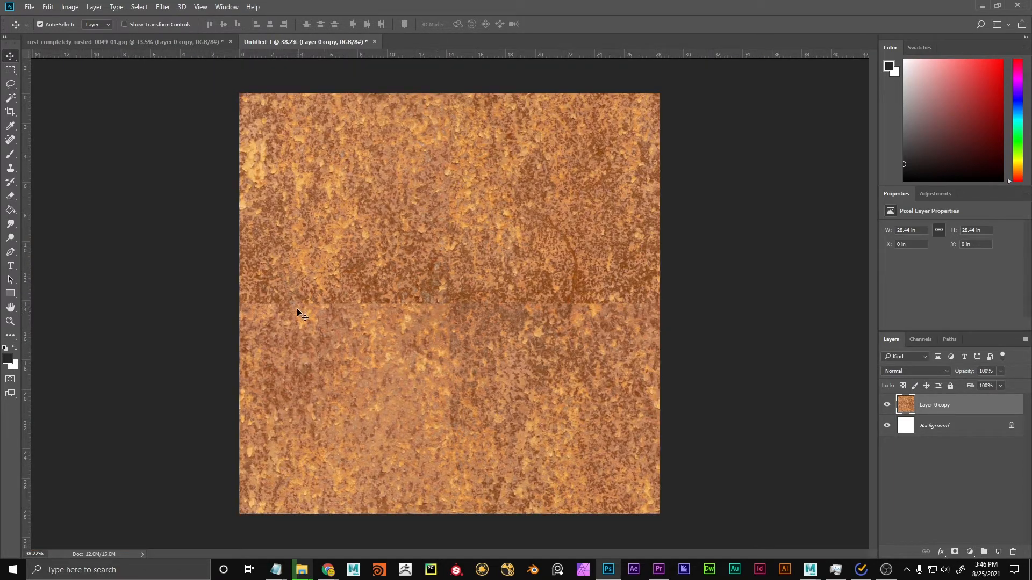
Heal the horizontal seam across the full texture width with a size 99 Content-Aware Spot Healing Brush stroke.
{"action": "left_click", "coordinate": [10, 141]}
{"action": "scroll", "coordinate": [317, 282], "scroll_direction": "up", "scroll_amount": 3}
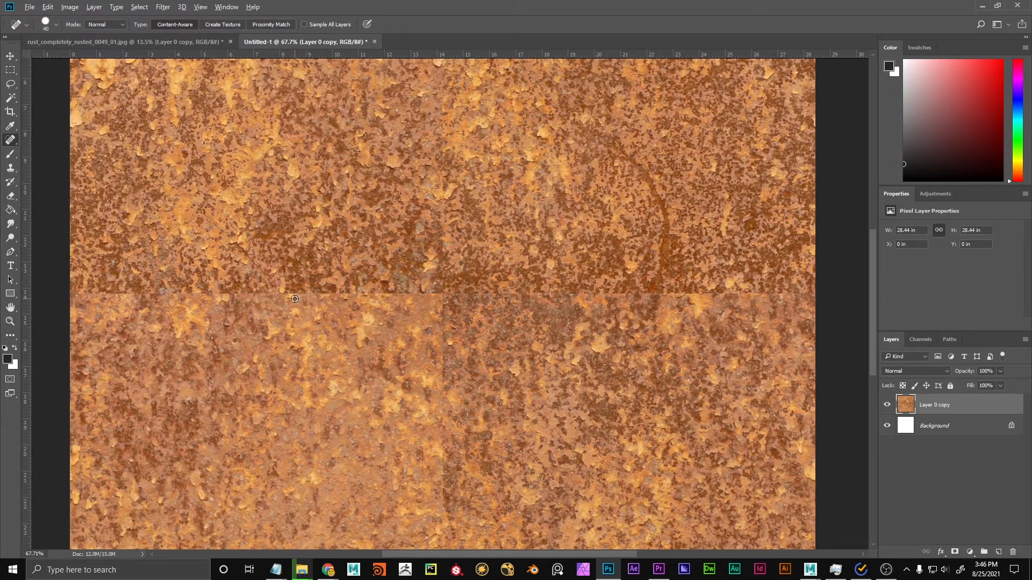
{"action": "mouse_move", "coordinate": [295, 299]}
{"action": "left_mouse_down"}
{"action": "mouse_move", "coordinate": [316, 303]}
{"action": "mouse_move", "coordinate": [305, 304]}
{"action": "left_mouse_up"}
{"action": "scroll", "coordinate": [460, 298], "scroll_direction": "down", "scroll_amount": 3}
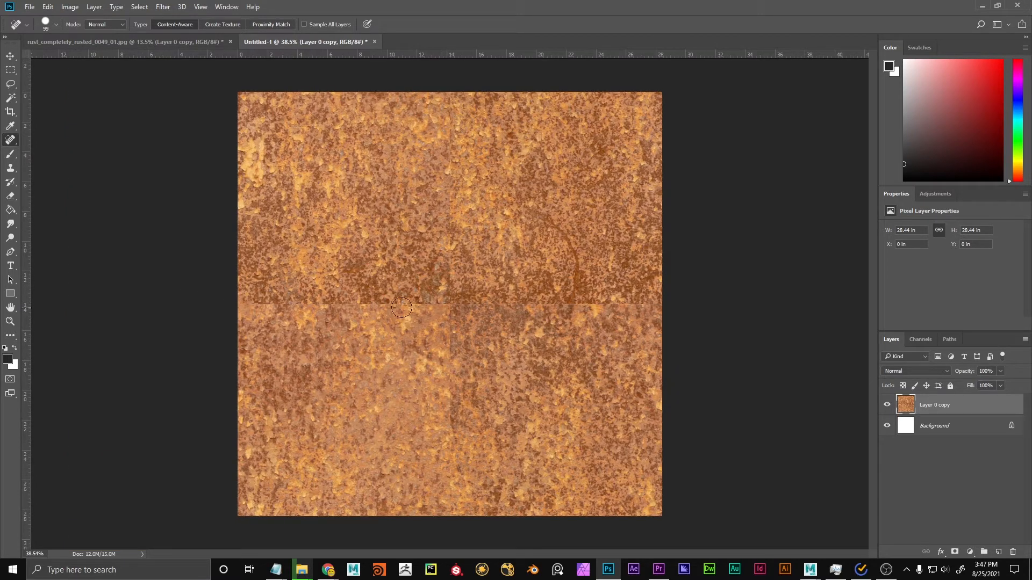
{"action": "left_click", "coordinate": [666, 305], "text": "shift"}
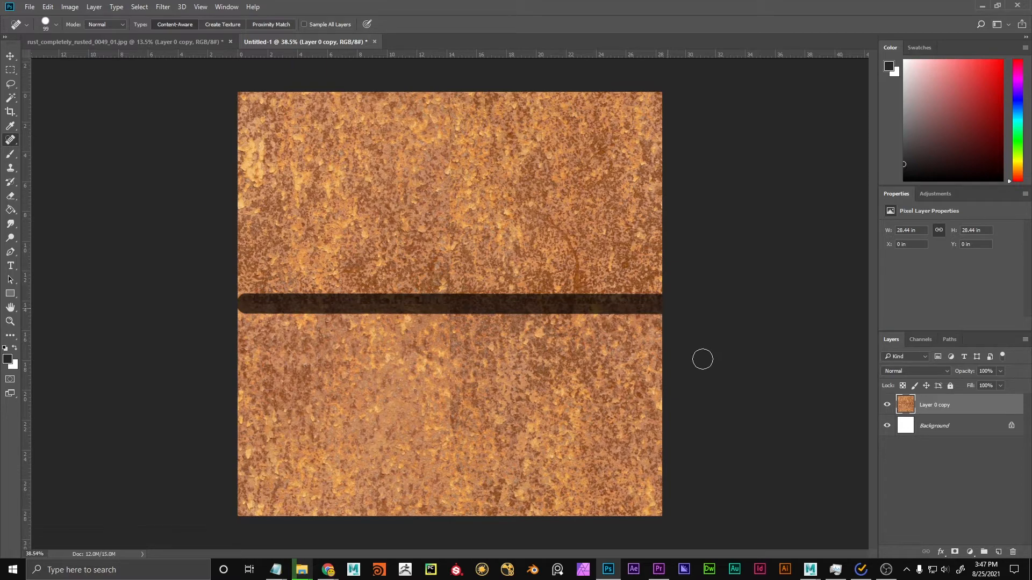
Inspect the healed horizontal seam, and heal the vertical centre seam with a straight Spot Healing Brush stroke along the texture's full height.
{"action": "scroll", "coordinate": [514, 322], "scroll_direction": "up", "scroll_amount": 5}
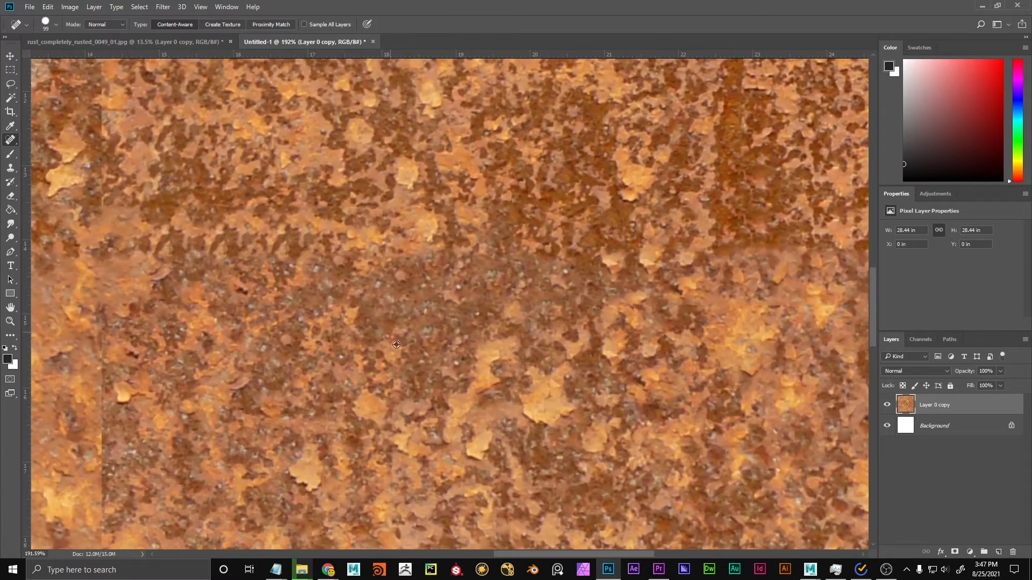
{"action": "scroll", "coordinate": [503, 292], "scroll_direction": "down", "scroll_amount": 6}
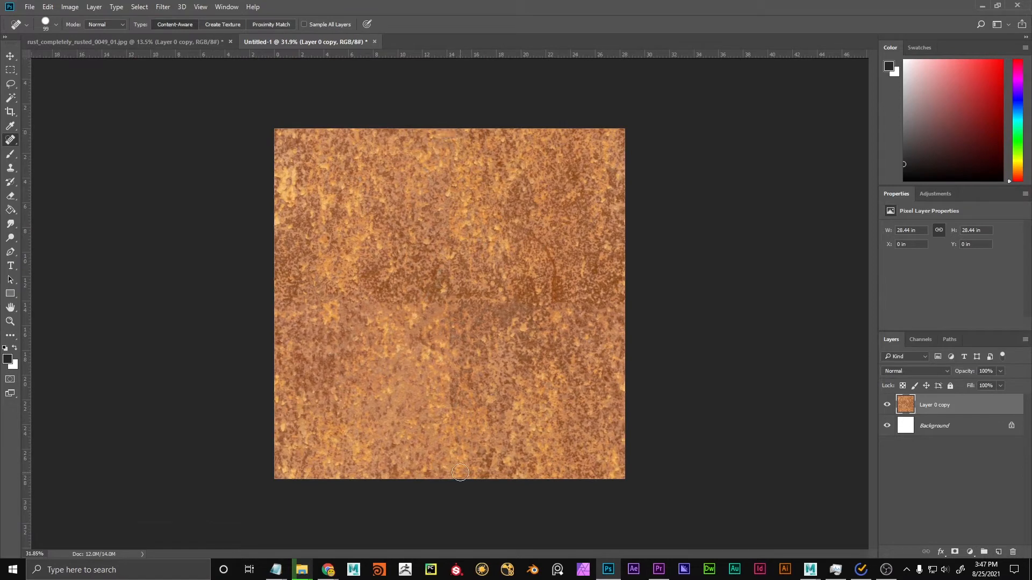
{"action": "left_click", "coordinate": [452, 480], "text": "shift"}
{"action": "key", "text": "v"}
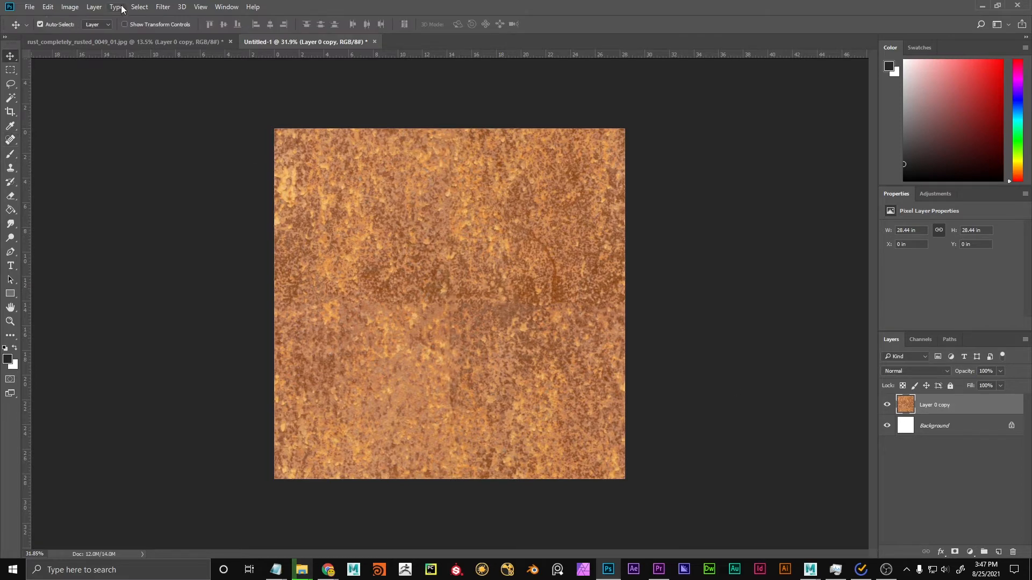
Copy the full rust photo into the texture document as a new layer, scaled to 87.50% width and 91.42% height, aligned to the canvas's right edge.
{"action": "left_click", "coordinate": [153, 42]}
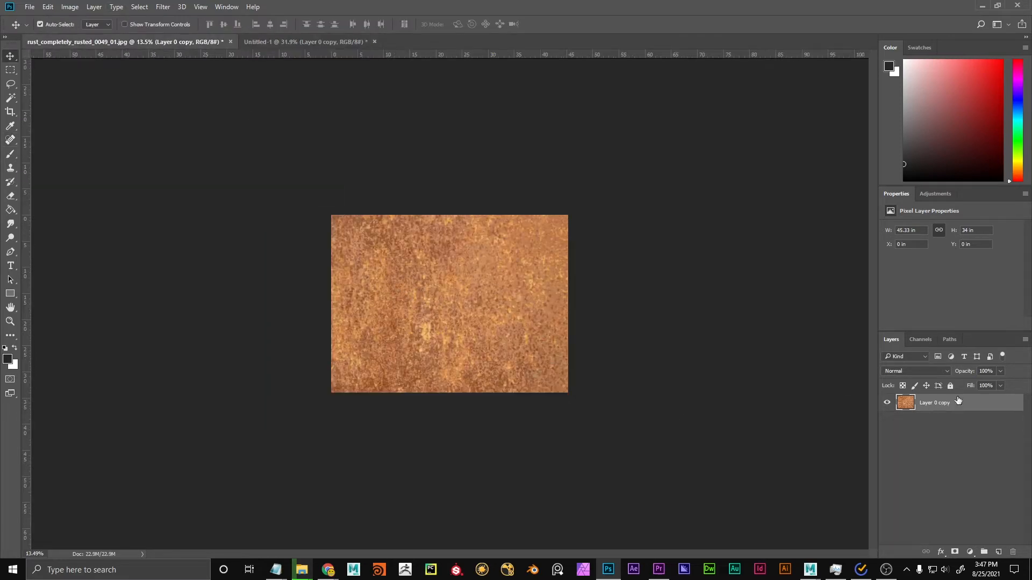
{"action": "mouse_move", "coordinate": [376, 301]}
{"action": "left_mouse_down"}
{"action": "mouse_move", "coordinate": [304, 42]}
{"action": "mouse_move", "coordinate": [392, 231]}
{"action": "mouse_move", "coordinate": [389, 309]}
{"action": "left_mouse_up"}
{"action": "key", "text": "ctrl+t"}
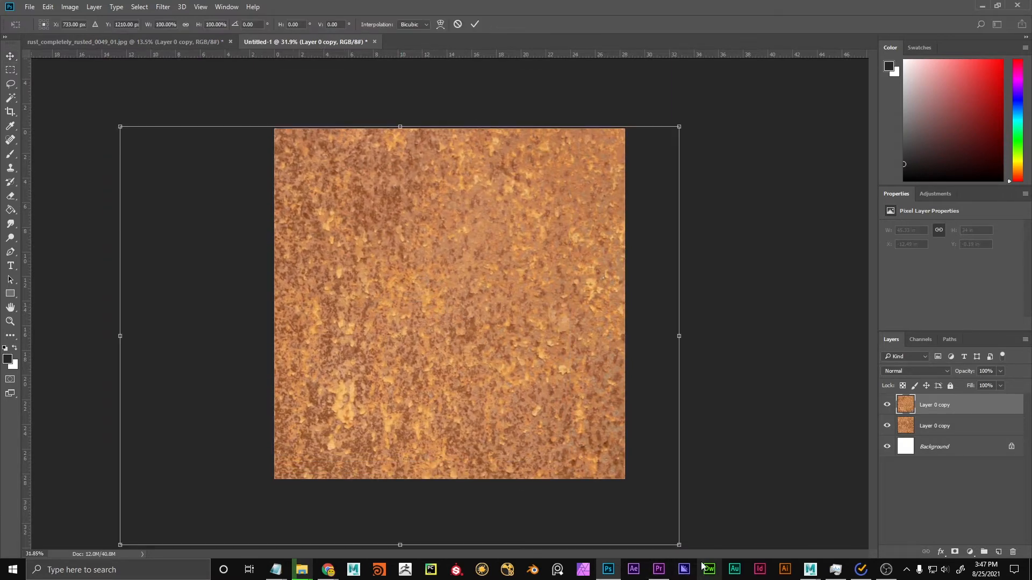
{"action": "left_click_drag", "start_coordinate": [678, 544], "coordinate": [608, 509]}
{"action": "left_click_drag", "start_coordinate": [406, 277], "coordinate": [285, 240]}
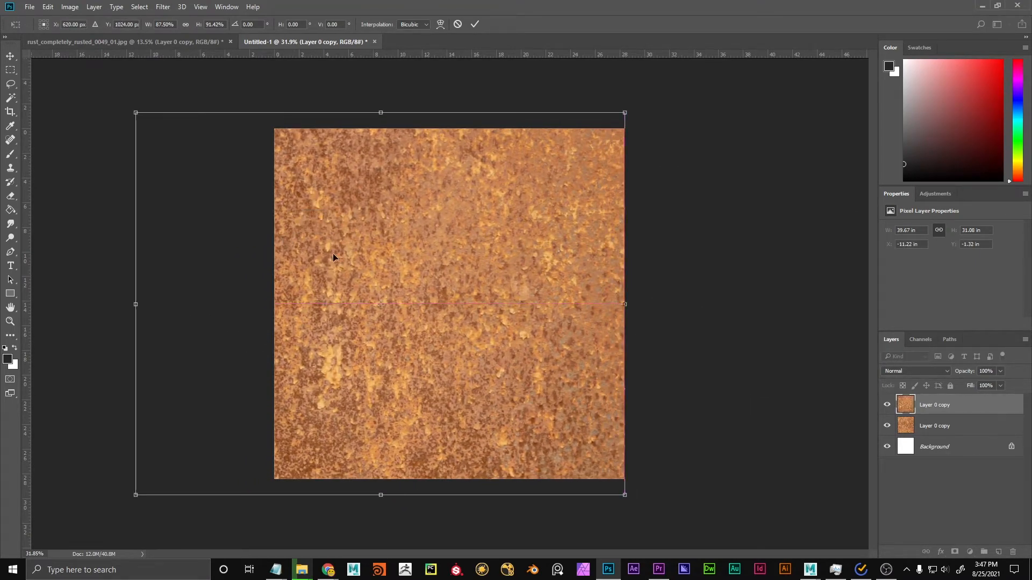
{"action": "key", "text": "Return"}
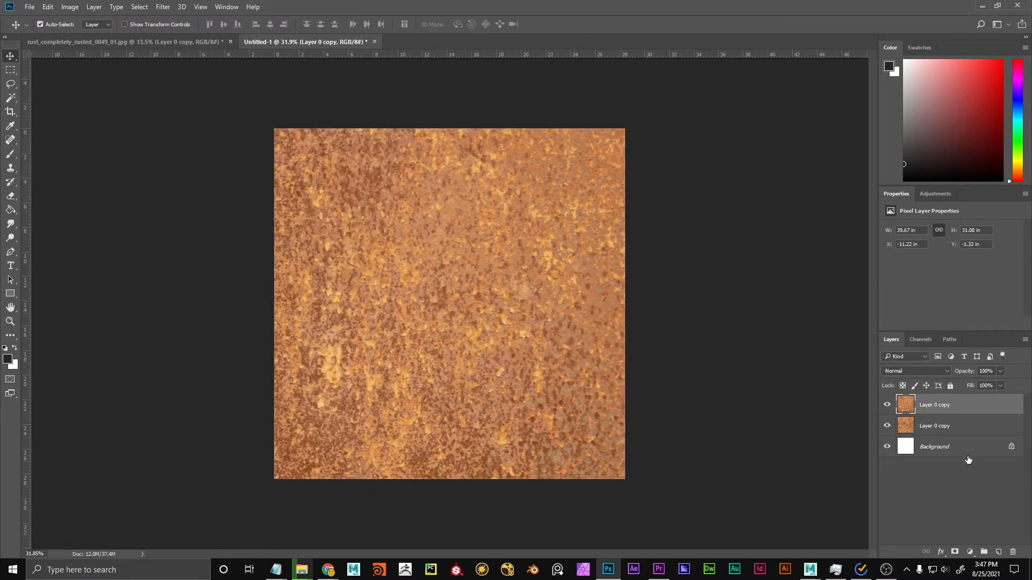
Hide the new rust layer with a black layer mask and reveal it over the central seams using a soft white size 274 brush, 12% flow.
{"action": "left_click", "coordinate": [954, 552], "text": "alt"}
{"action": "key", "text": "b"}
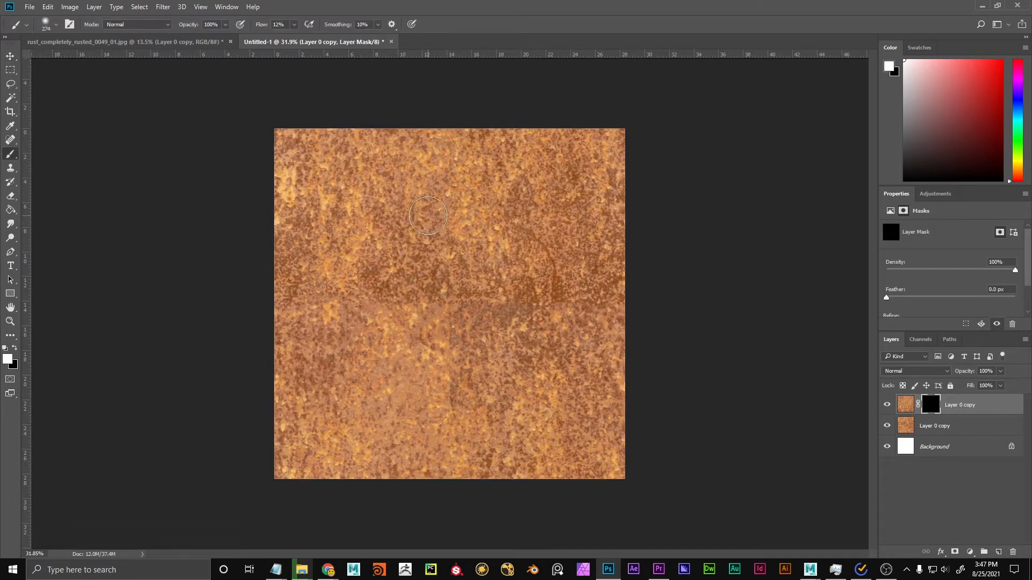
{"action": "scroll", "coordinate": [452, 296], "scroll_direction": "up", "scroll_amount": 3}
{"action": "scroll", "coordinate": [448, 300], "scroll_direction": "up", "scroll_amount": 3}
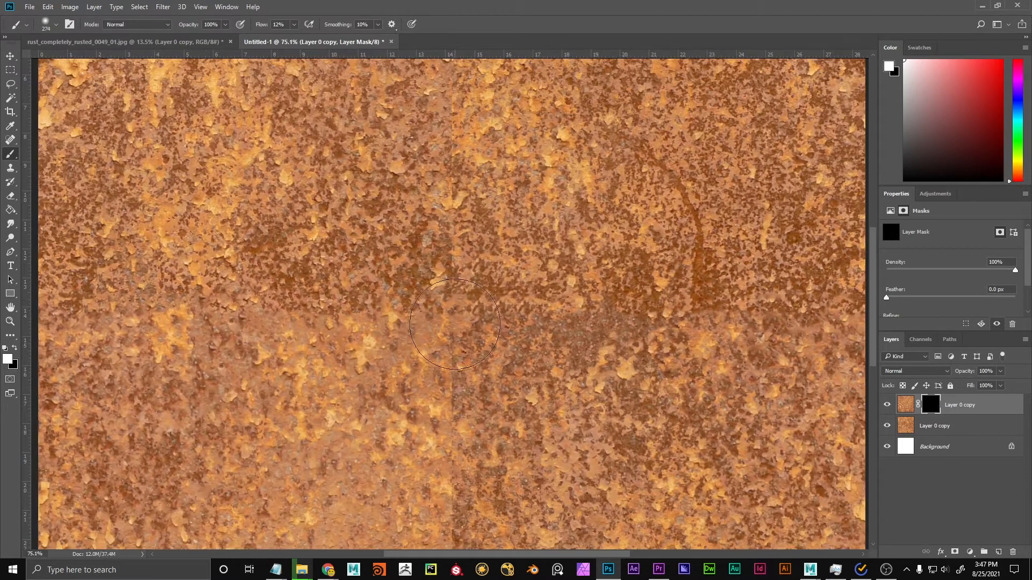
{"action": "mouse_move", "coordinate": [444, 318]}
{"action": "left_mouse_down"}
{"action": "mouse_move", "coordinate": [439, 112]}
{"action": "mouse_move", "coordinate": [494, 393]}
{"action": "mouse_move", "coordinate": [502, 301]}
{"action": "mouse_move", "coordinate": [682, 317]}
{"action": "left_mouse_up"}
{"action": "scroll", "coordinate": [451, 301], "scroll_direction": "down", "scroll_amount": 5}
{"action": "mouse_move", "coordinate": [428, 417]}
{"action": "left_mouse_down"}
{"action": "mouse_move", "coordinate": [443, 373]}
{"action": "mouse_move", "coordinate": [439, 422]}
{"action": "mouse_move", "coordinate": [456, 417]}
{"action": "mouse_move", "coordinate": [425, 350]}
{"action": "mouse_move", "coordinate": [371, 307]}
{"action": "mouse_move", "coordinate": [343, 302]}
{"action": "left_mouse_up"}
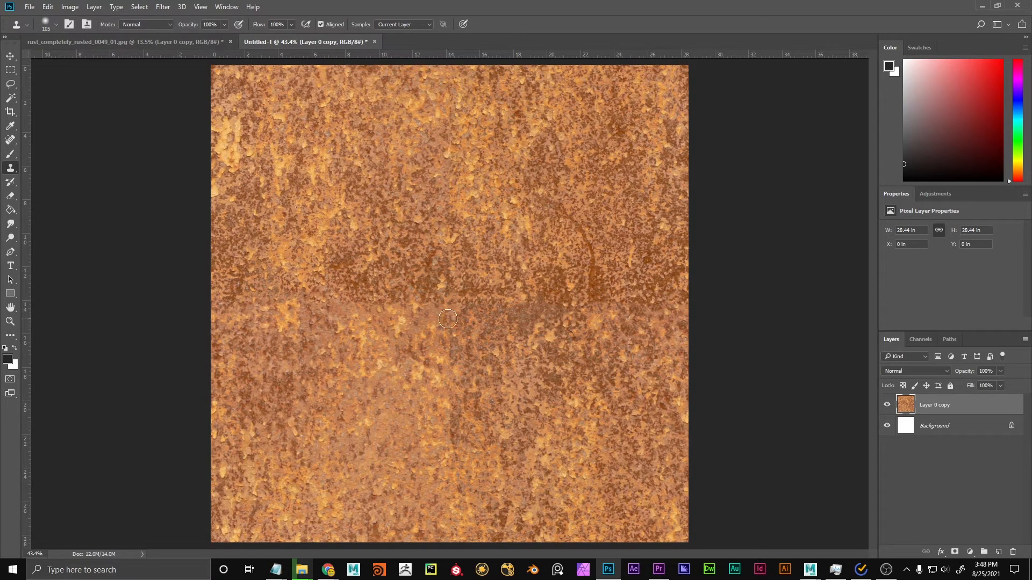
Clone rust detail over the vertical centre seam and the left part of the horizontal seam with a soft size 105 Clone Stamp.
{"action": "left_click_drag", "start_coordinate": [446, 271], "coordinate": [442, 210]}
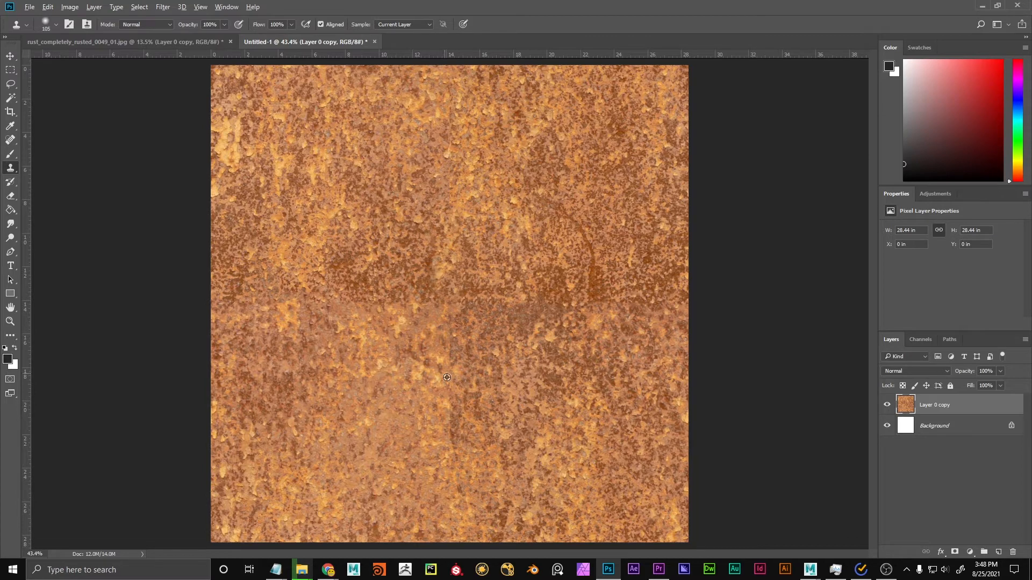
{"action": "mouse_move", "coordinate": [486, 428]}
{"action": "left_mouse_down"}
{"action": "mouse_move", "coordinate": [455, 440]}
{"action": "mouse_move", "coordinate": [449, 428]}
{"action": "mouse_move", "coordinate": [454, 401]}
{"action": "mouse_move", "coordinate": [437, 377]}
{"action": "mouse_move", "coordinate": [452, 300]}
{"action": "mouse_move", "coordinate": [368, 308]}
{"action": "mouse_move", "coordinate": [421, 341]}
{"action": "left_mouse_up"}
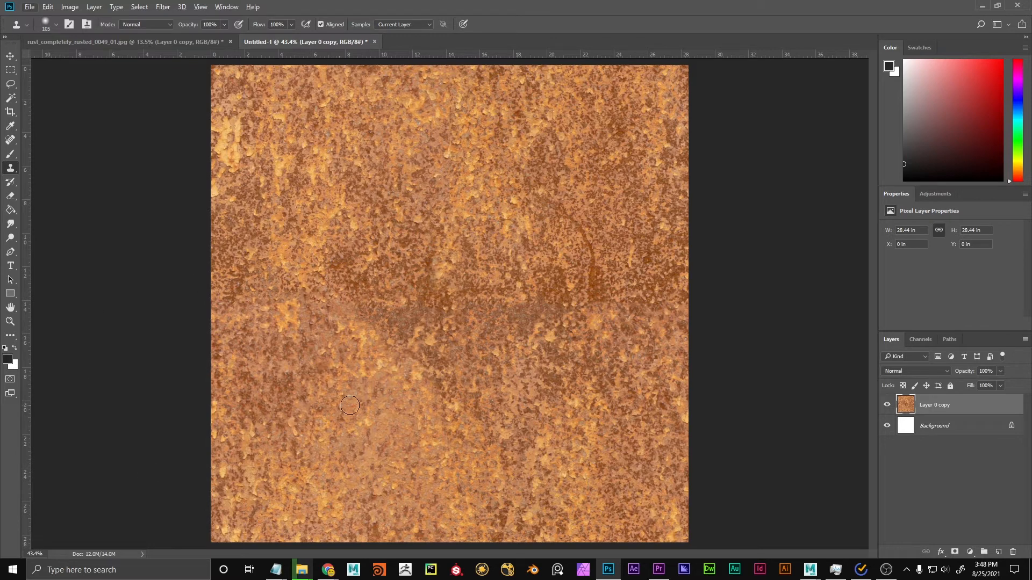
{"action": "left_click_drag", "start_coordinate": [361, 355], "coordinate": [343, 326]}
Select a full-width strip over the horizontal seam and fill it Content-Aware with Color Adaptation, Normal mode and 100% opacity.
{"action": "key", "text": "m"}
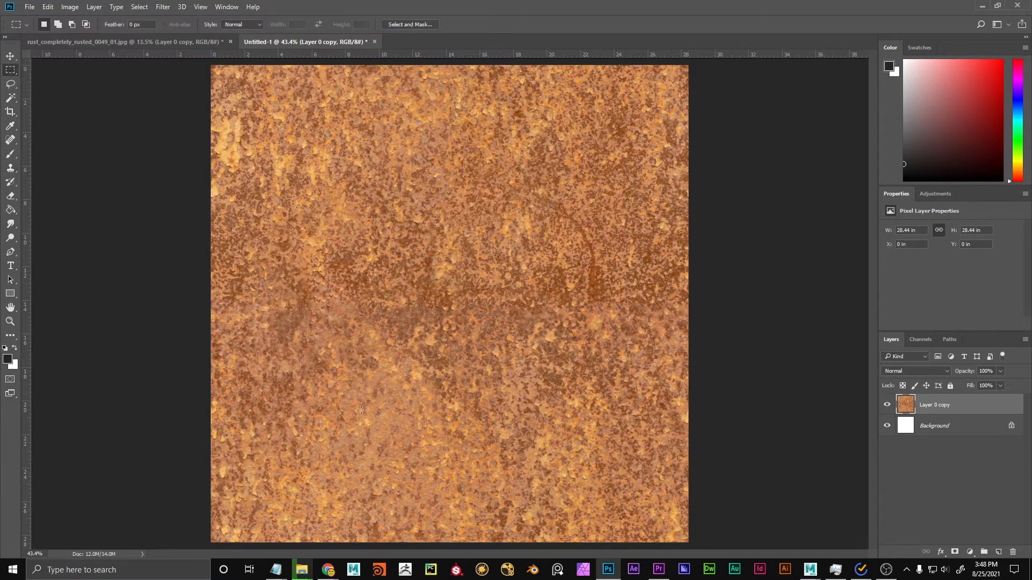
{"action": "left_click_drag", "start_coordinate": [200, 282], "coordinate": [703, 339]}
{"action": "key", "text": "shift"}
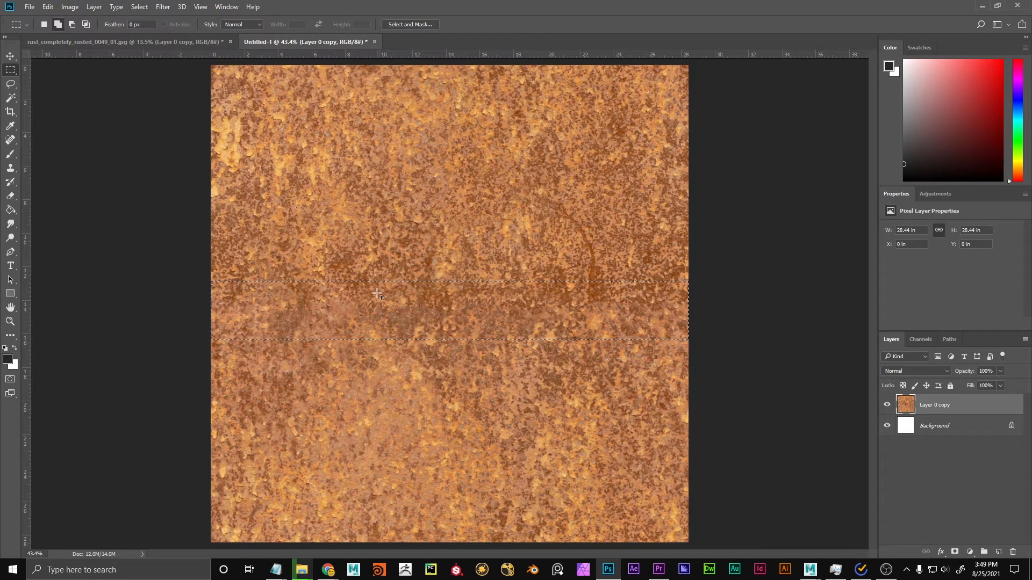
{"action": "key", "text": "shift+BackSpace"}
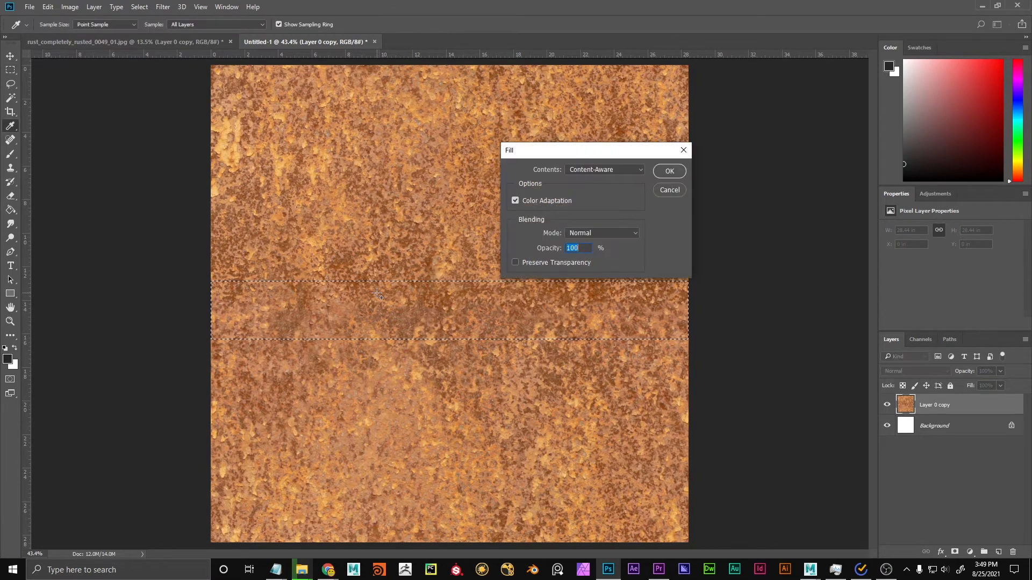
{"action": "left_click_drag", "start_coordinate": [561, 150], "coordinate": [542, 145]}
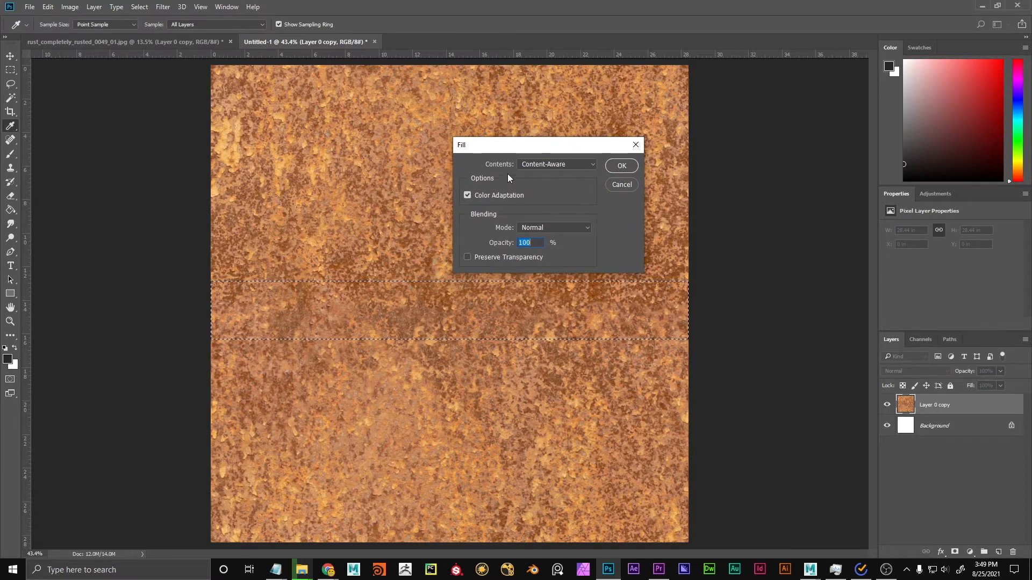
{"action": "left_click", "coordinate": [624, 167]}
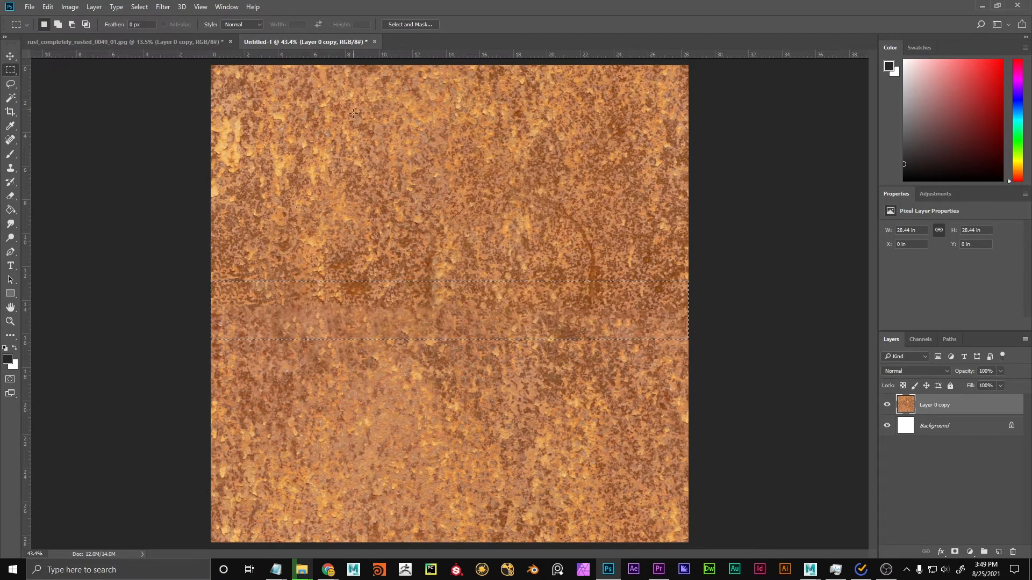
Inspect the Content-Aware strip up close, undo the fill and clear the selection.
{"action": "scroll", "coordinate": [440, 282], "scroll_direction": "up", "scroll_amount": 3}
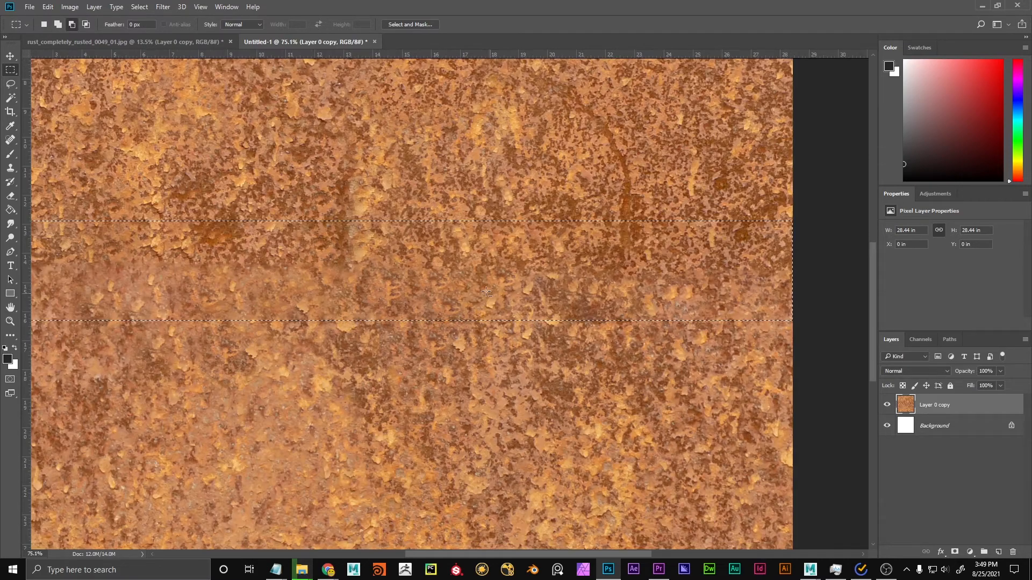
{"action": "scroll", "coordinate": [449, 308], "scroll_direction": "down", "scroll_amount": 3}
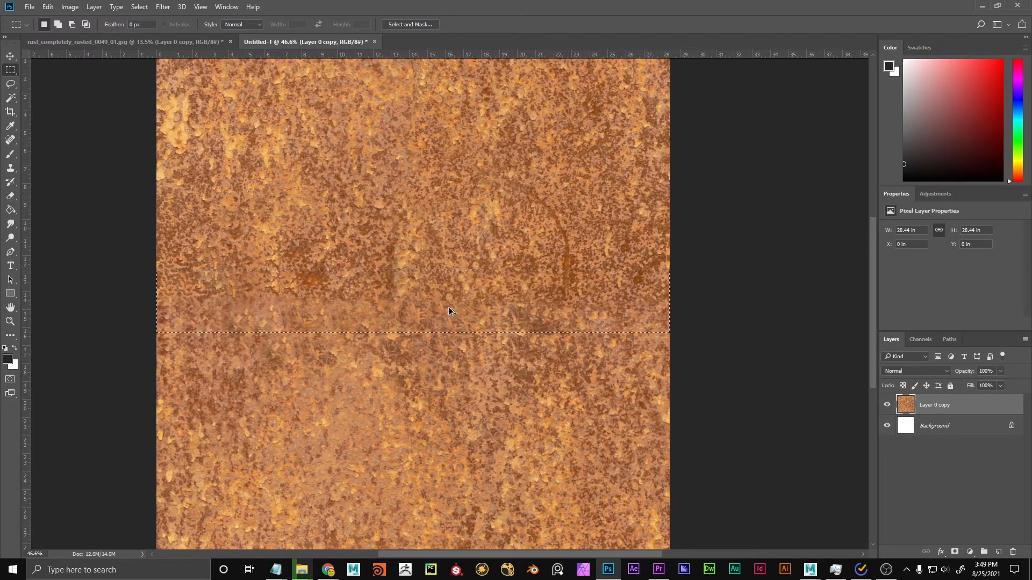
{"action": "key", "text": "ctrl+d"}
{"action": "key", "text": "ctrl+0"}
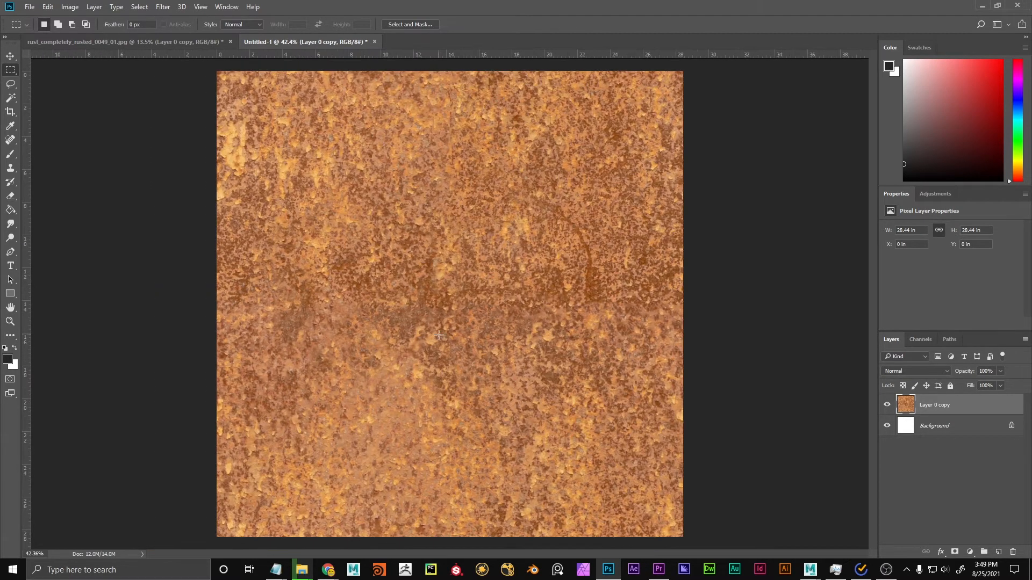
{"action": "key", "text": "q"}
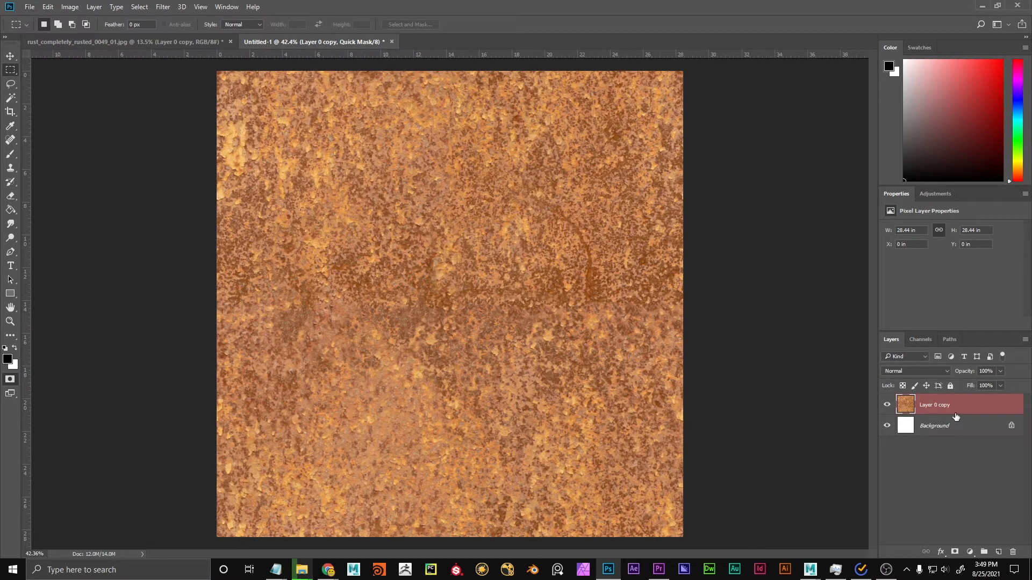
{"action": "key", "text": "q"}
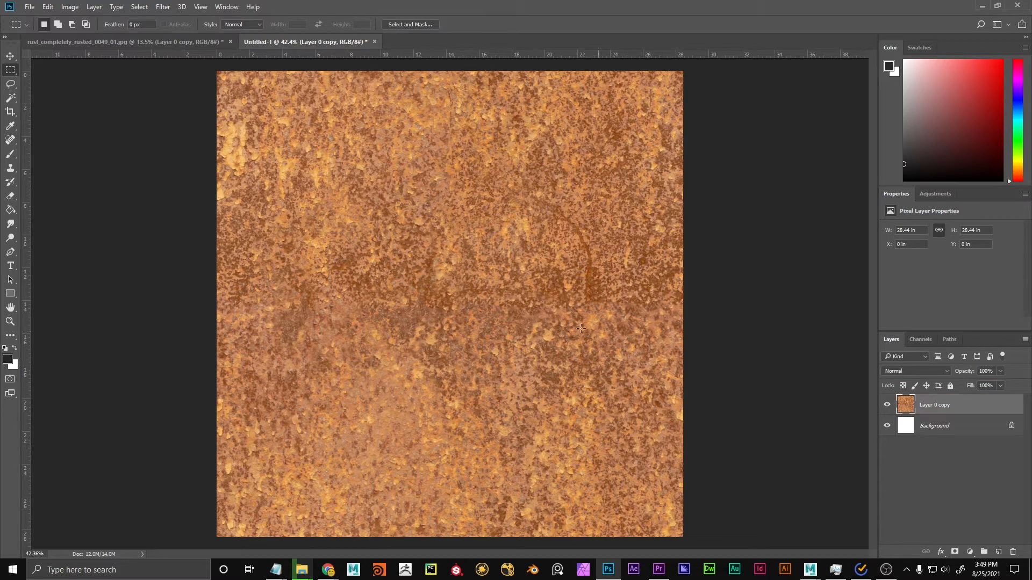
{"action": "key", "text": "v"}
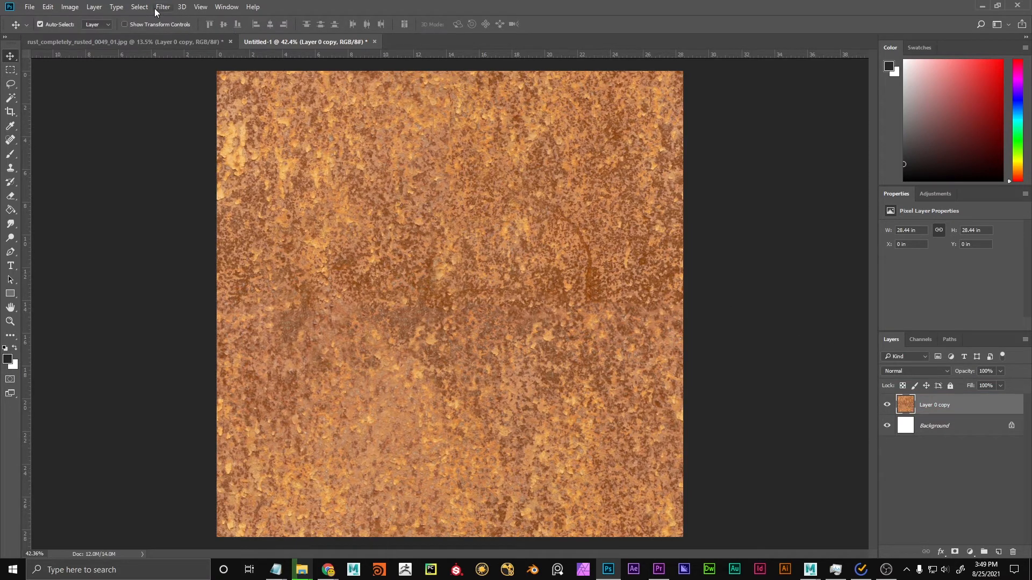
{"action": "left_click", "coordinate": [162, 7]}
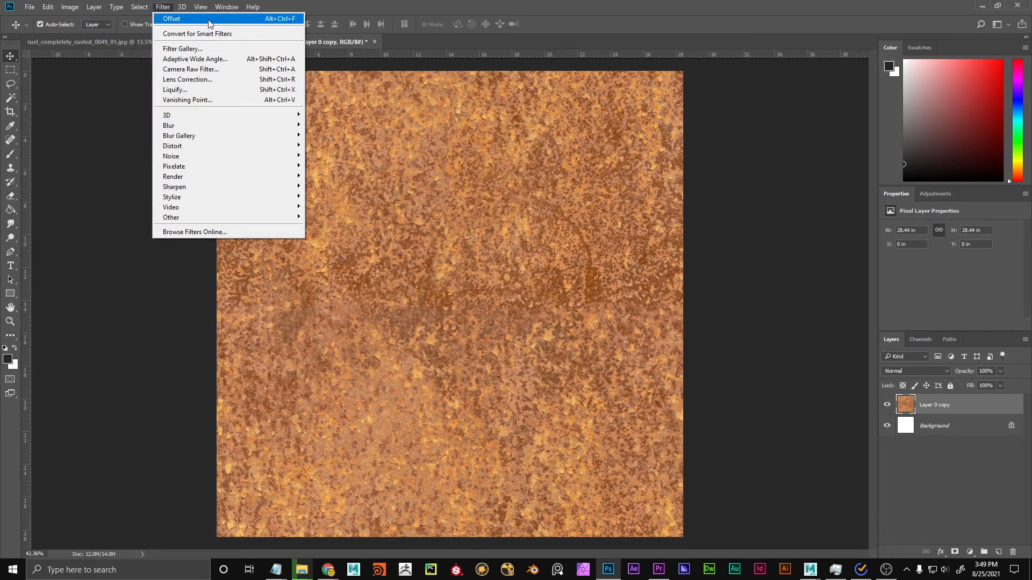
{"action": "mouse_move", "coordinate": [213, 218]}
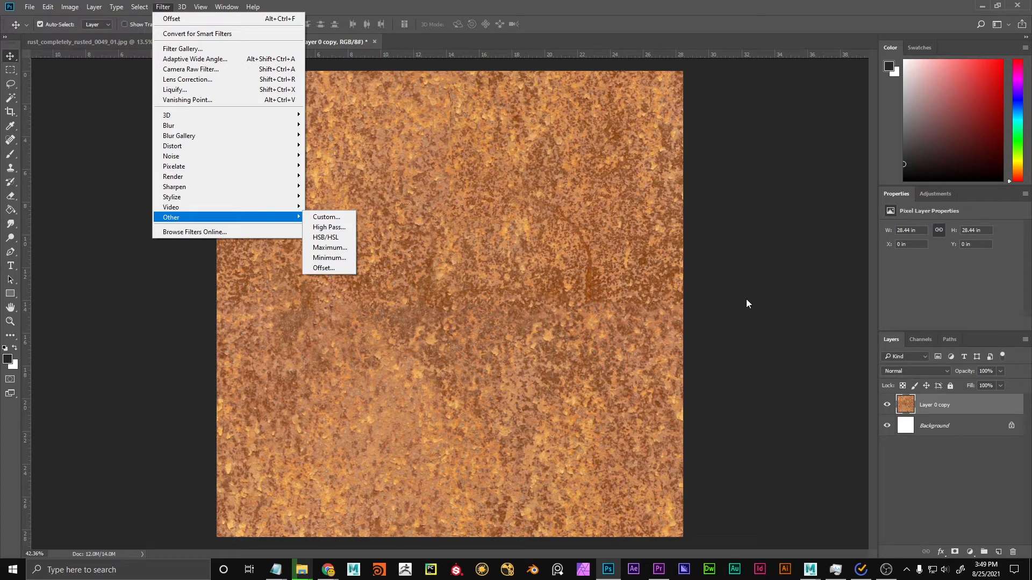
{"action": "left_click", "coordinate": [708, 282]}
Paint a soft dark stroke with a size 274 brush over the texture's right edge, and undo the stroke.
{"action": "left_click", "coordinate": [11, 155]}
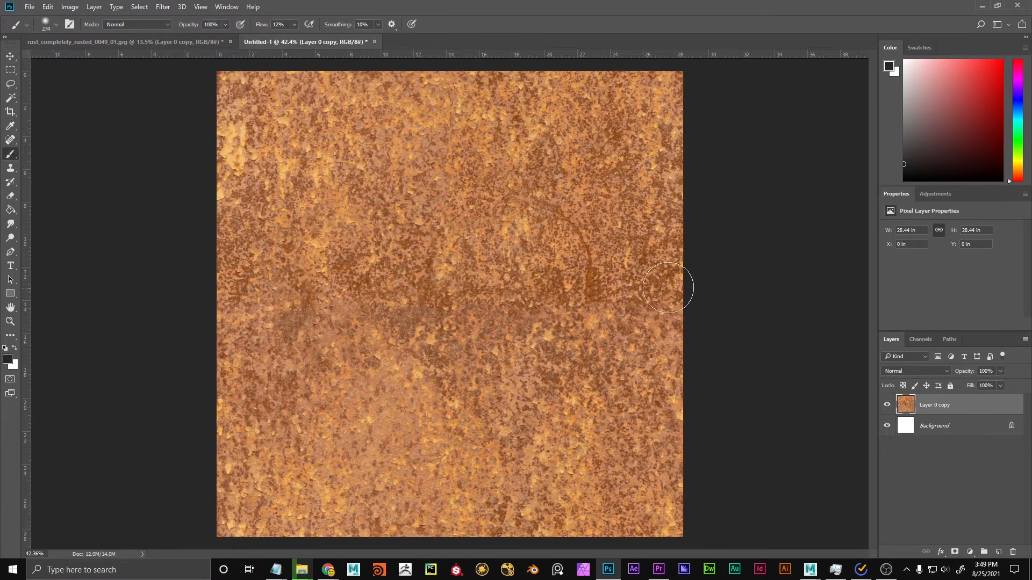
{"action": "mouse_move", "coordinate": [688, 285]}
{"action": "left_mouse_down"}
{"action": "mouse_move", "coordinate": [687, 181]}
{"action": "mouse_move", "coordinate": [670, 203]}
{"action": "mouse_move", "coordinate": [691, 150]}
{"action": "left_mouse_up"}
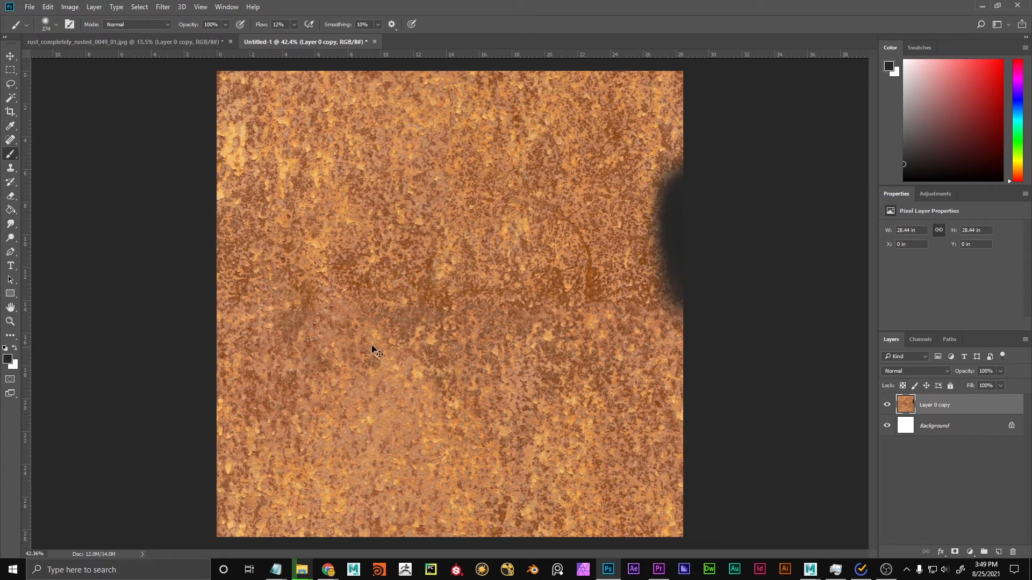
{"action": "key", "text": "ctrl+z"}
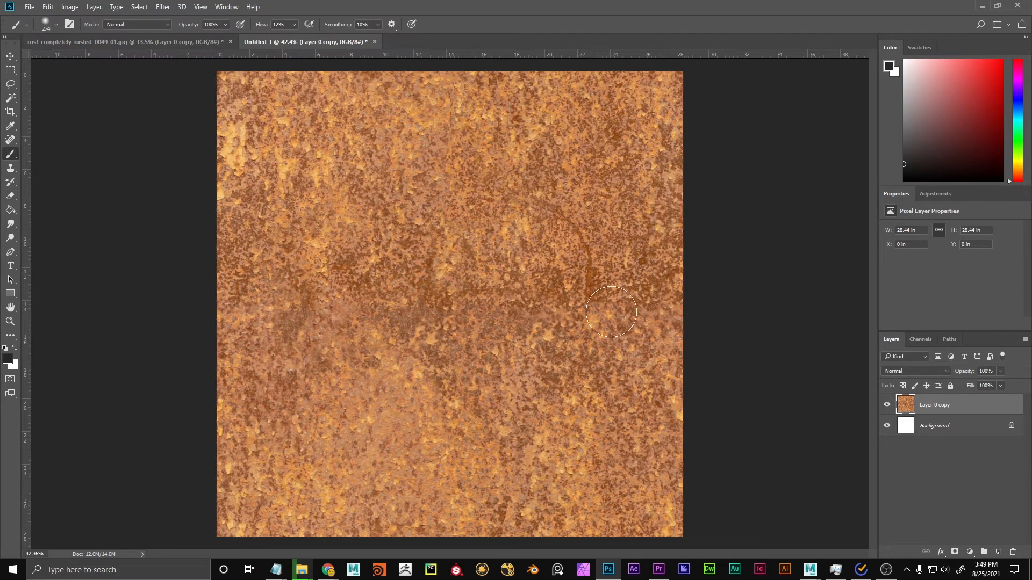
{"action": "left_click", "coordinate": [173, 5]}
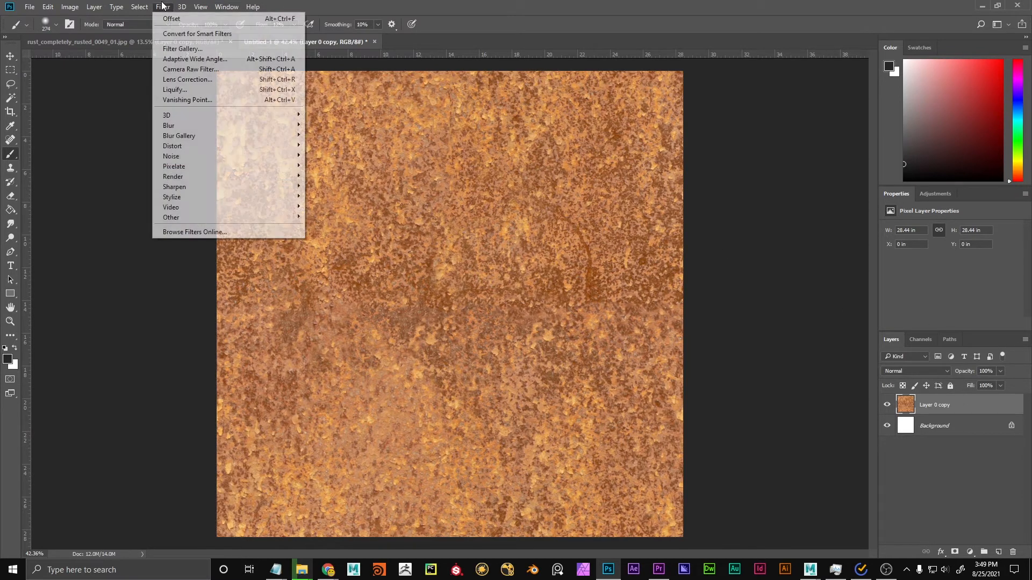
{"action": "key", "text": "Escape"}
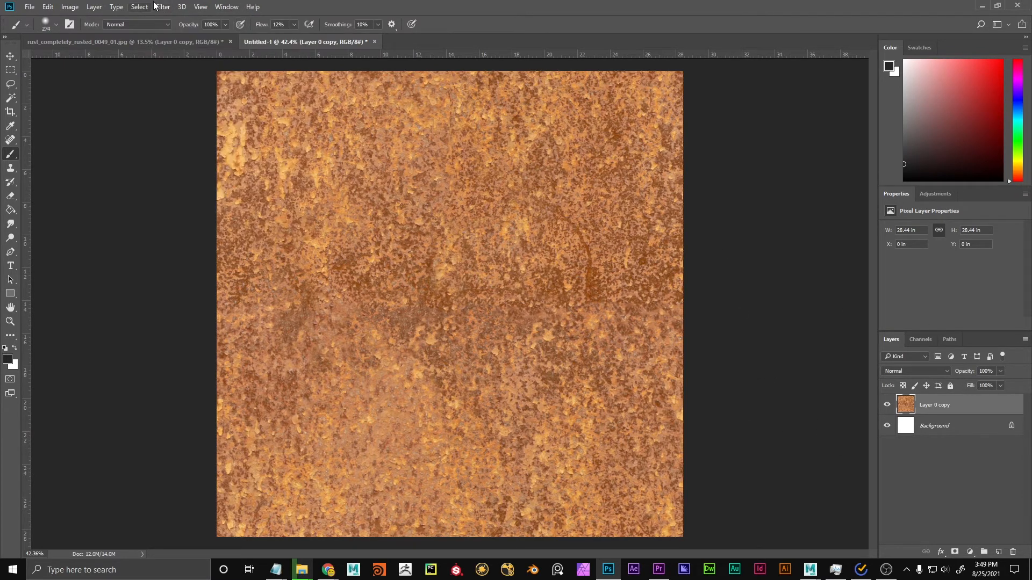
{"action": "key", "text": "ctrl+t"}
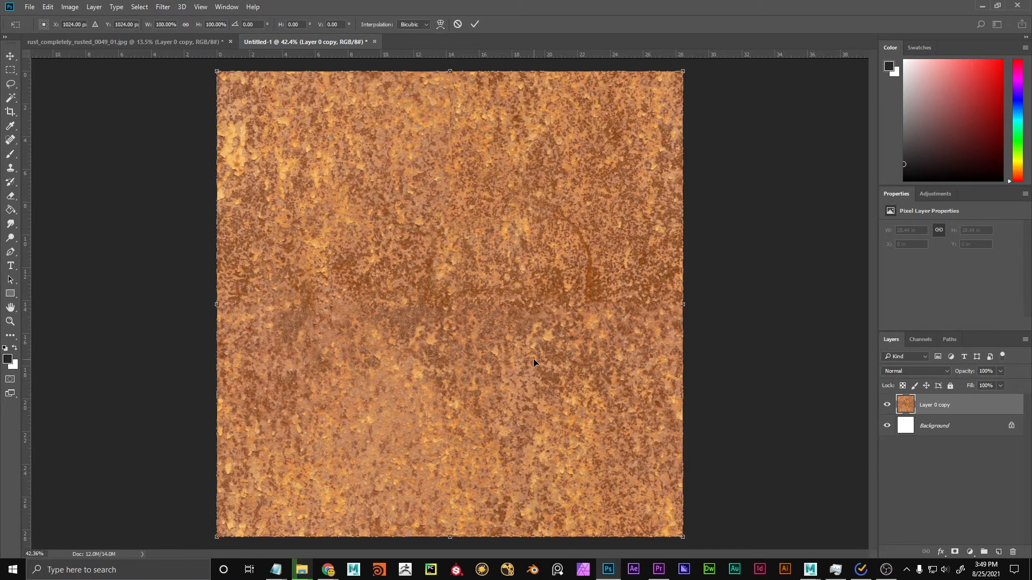
{"action": "scroll", "coordinate": [484, 344], "scroll_direction": "down", "scroll_amount": 3}
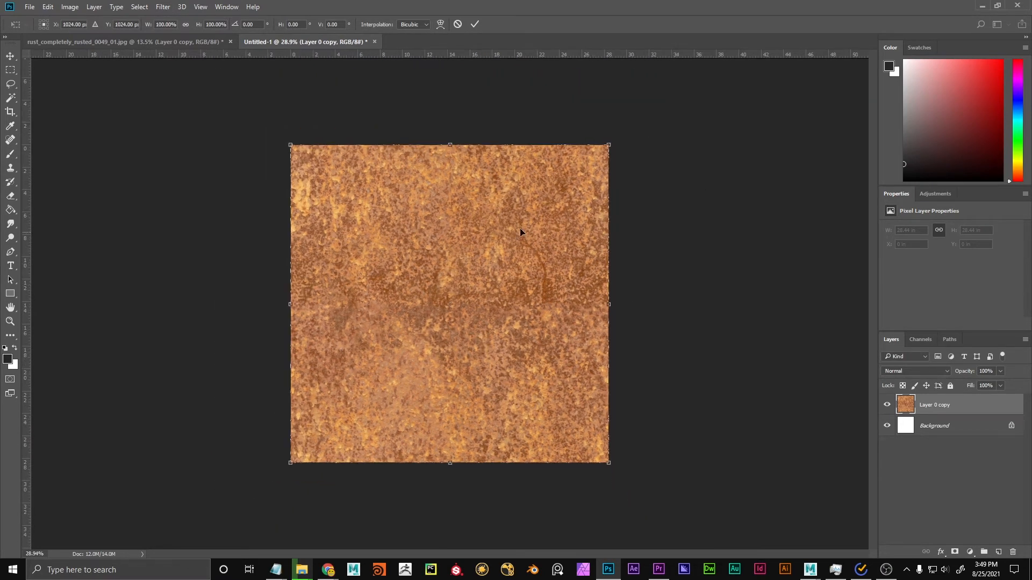
{"action": "key", "text": "Return"}
{"action": "key", "text": "b"}
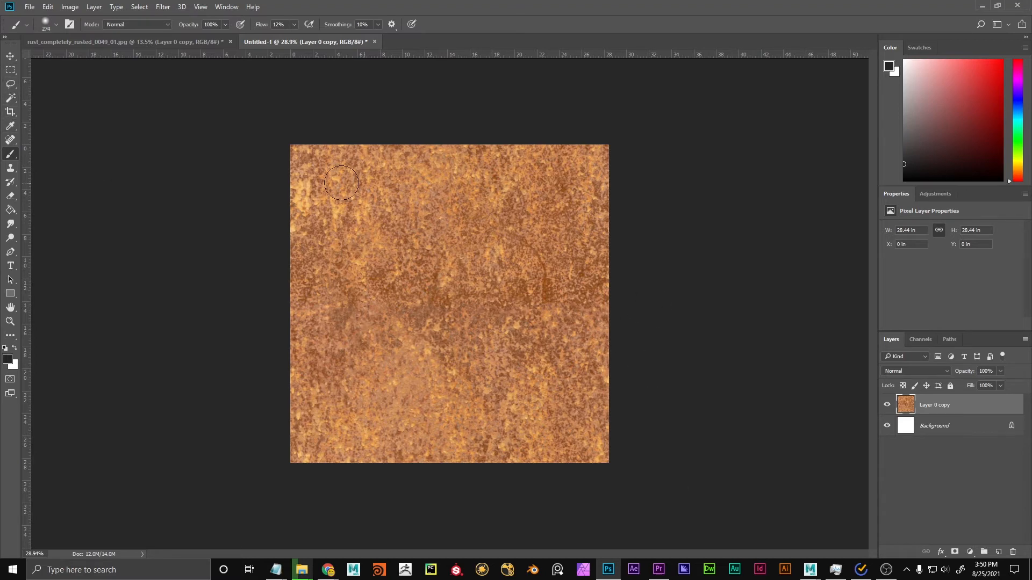
Offset the retouched rust layer again by +1024 px horizontally and +1024 px vertically with Wrap Around.
{"action": "left_click", "coordinate": [160, 7]}
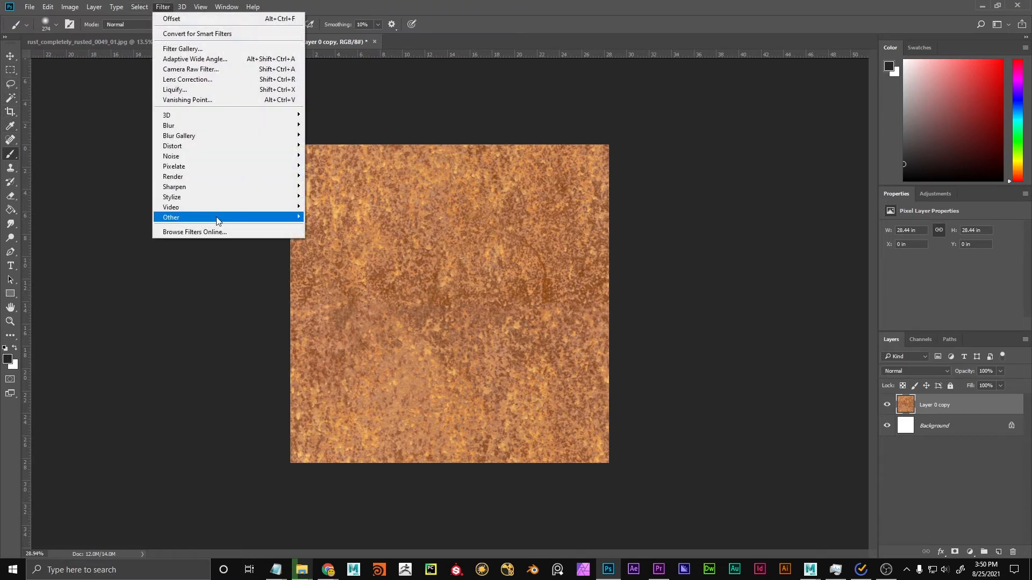
{"action": "mouse_move", "coordinate": [221, 217]}
{"action": "left_click", "coordinate": [323, 268]}
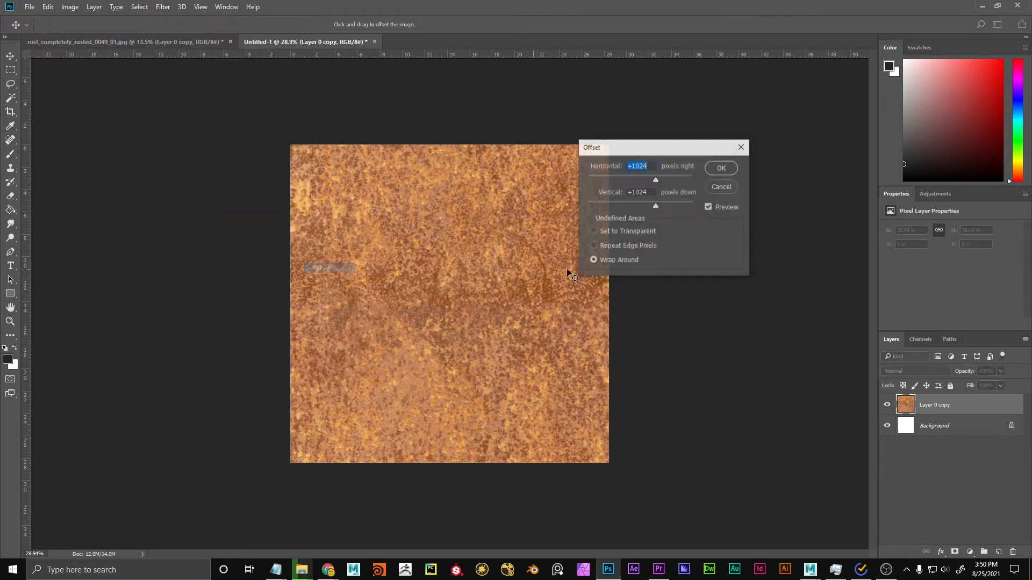
{"action": "left_click", "coordinate": [721, 168]}
Examine the re-offset rust texture for remaining seams, both at full view and up close towards its edges.
{"action": "key", "text": "ctrl+plus"}
{"action": "key", "text": "ctrl+plus"}
{"action": "key", "text": "ctrl+plus"}
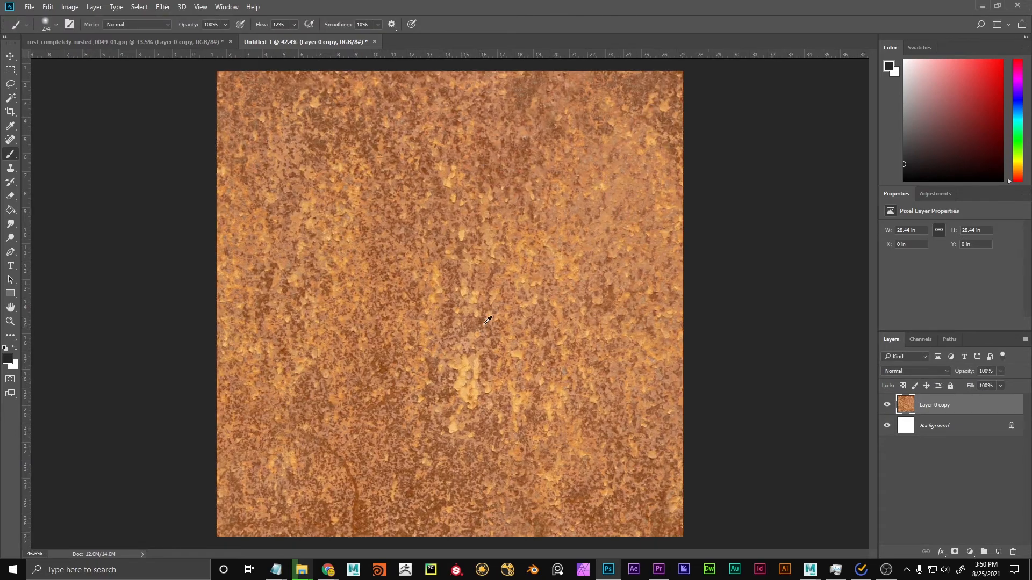
{"action": "scroll", "coordinate": [486, 473], "scroll_direction": "down", "scroll_amount": 6}
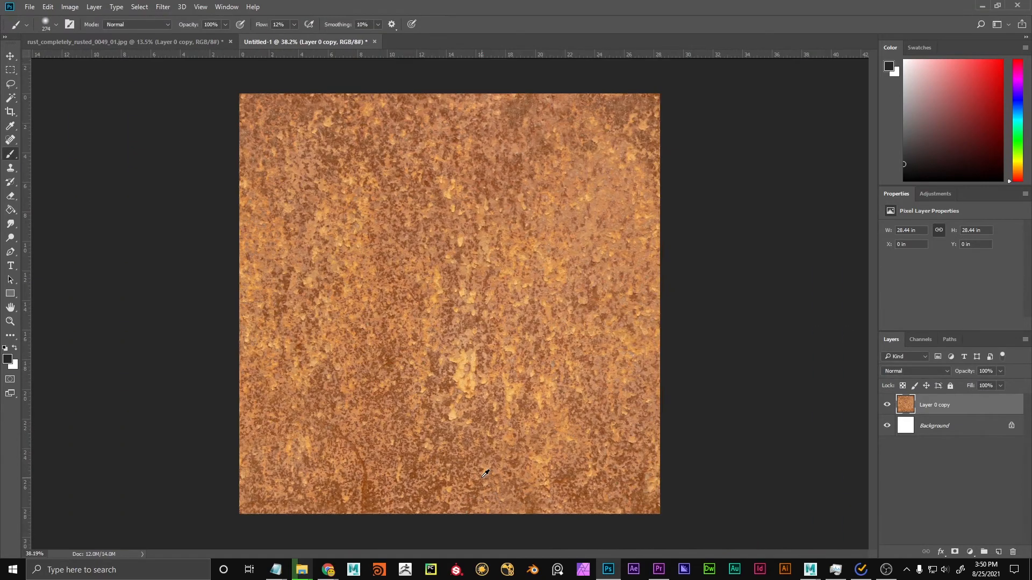
{"action": "scroll", "coordinate": [456, 529], "scroll_direction": "up", "scroll_amount": 10}
{"action": "left_click_drag", "start_coordinate": [457, 461], "coordinate": [696, 500]}
{"action": "scroll", "coordinate": [482, 320], "scroll_direction": "down", "scroll_amount": 6}
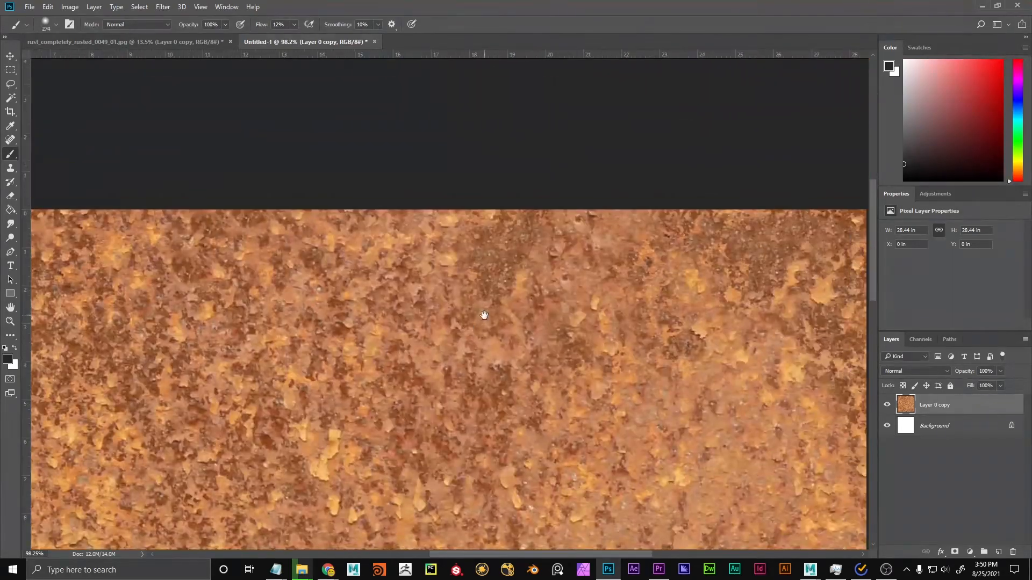
Export the rust texture as a PNG named rust_completely_rusted_tiled.jpg.png into the 1.UNSORTED textures folder.
{"action": "scroll", "coordinate": [479, 325], "scroll_direction": "down", "scroll_amount": 1}
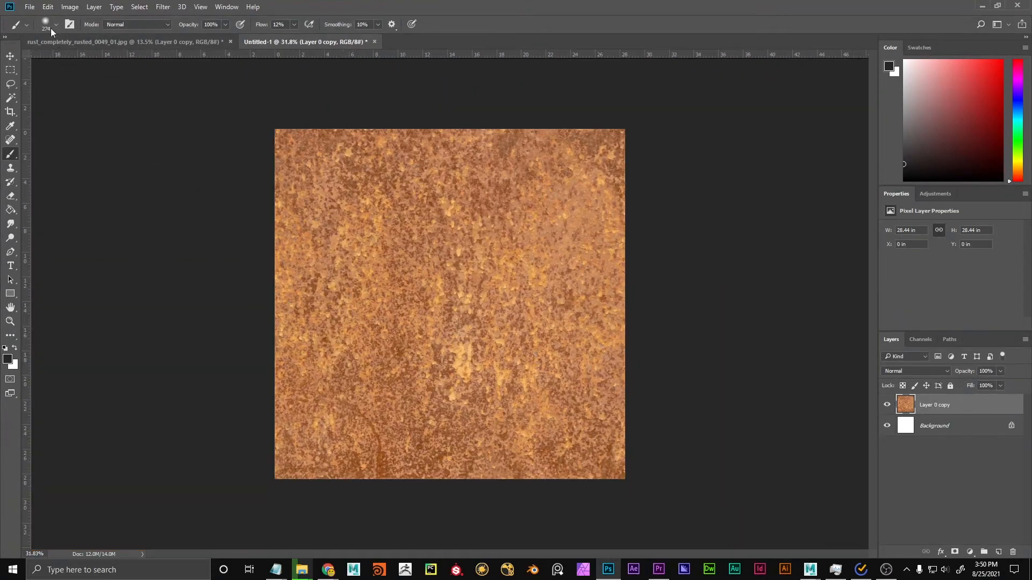
{"action": "left_click", "coordinate": [29, 7]}
{"action": "mouse_move", "coordinate": [86, 152]}
{"action": "left_click", "coordinate": [193, 153]}
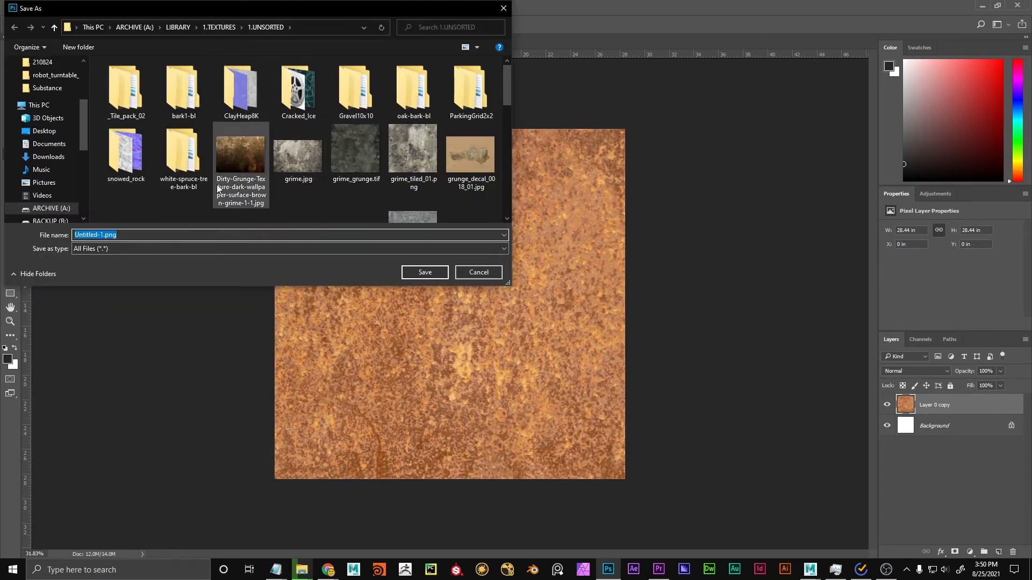
{"action": "scroll", "coordinate": [303, 175], "scroll_direction": "down", "scroll_amount": 5}
{"action": "key", "text": "Escape"}
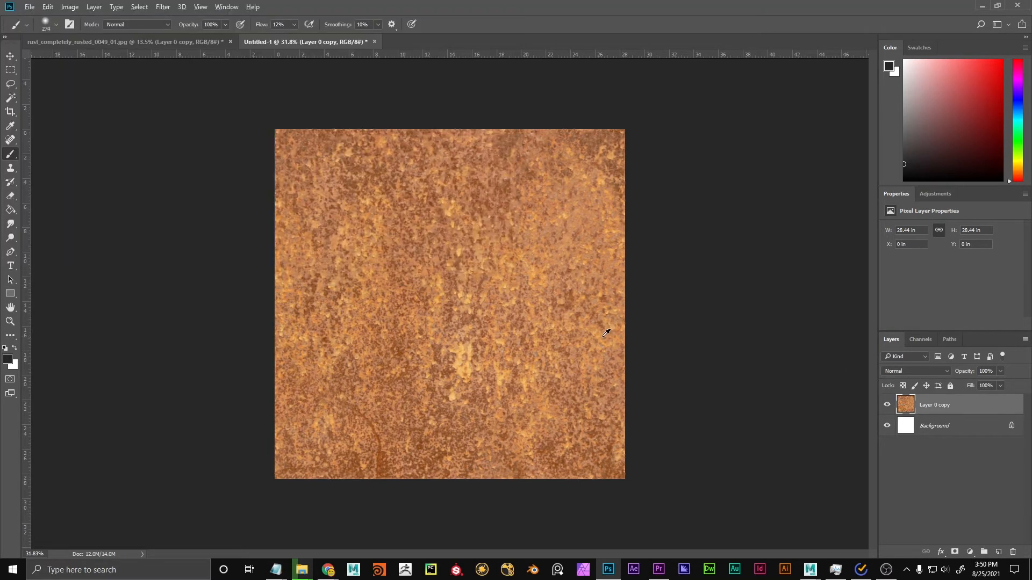
Switch to Maya and connect a new File texture node to the Color of the plane's lambert2 material.
{"action": "key", "text": "alt+Tab"}
{"action": "key", "text": "alt+Tab"}
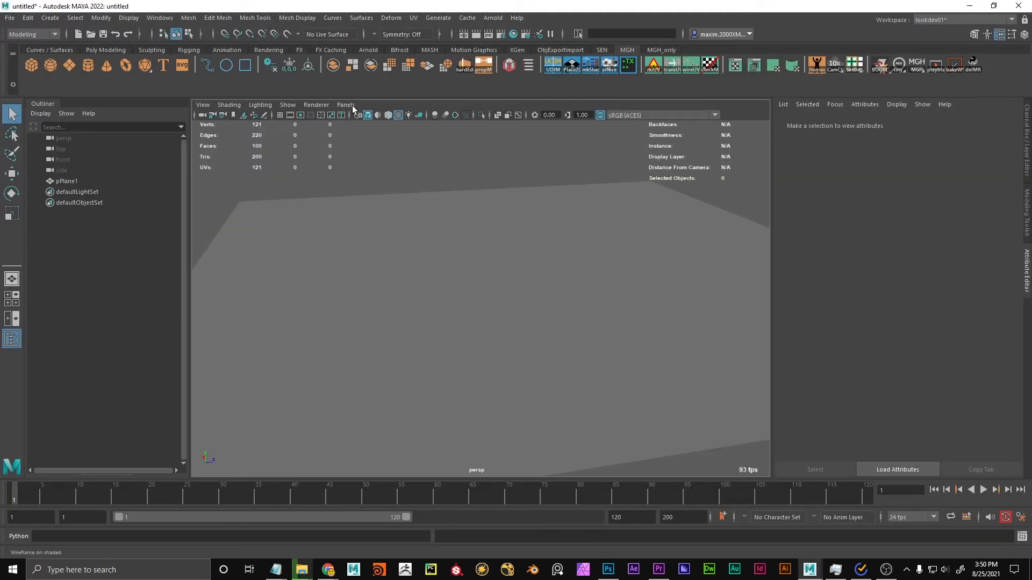
{"action": "left_click", "coordinate": [407, 217]}
{"action": "left_click", "coordinate": [999, 244]}
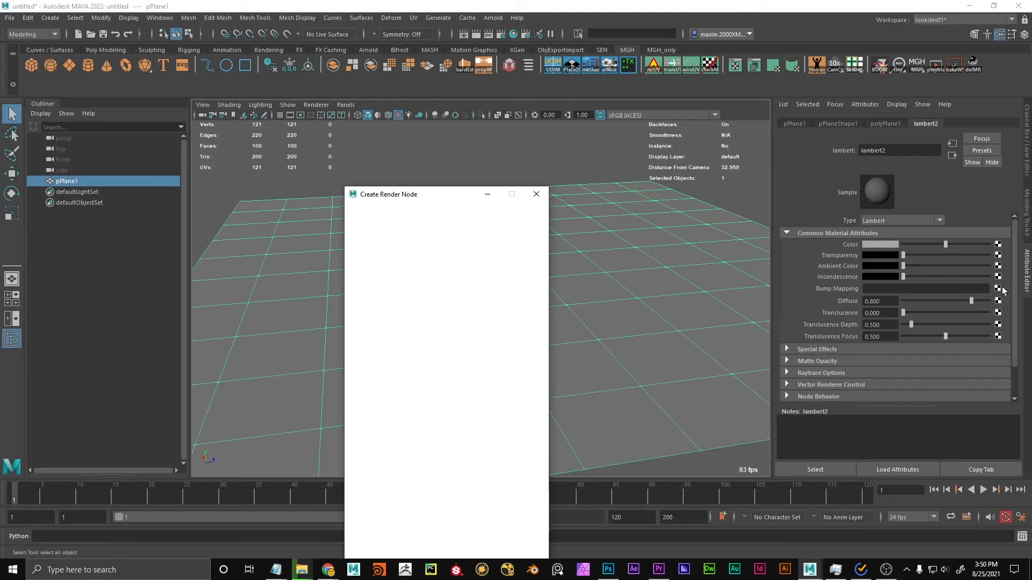
{"action": "left_click", "coordinate": [442, 279]}
Load rust_completely_rusted_tiled.jpg.png from A:\LIBRARY\1.TEXTURES\1.UNSORTED as the file node's image.
{"action": "left_click", "coordinate": [999, 269]}
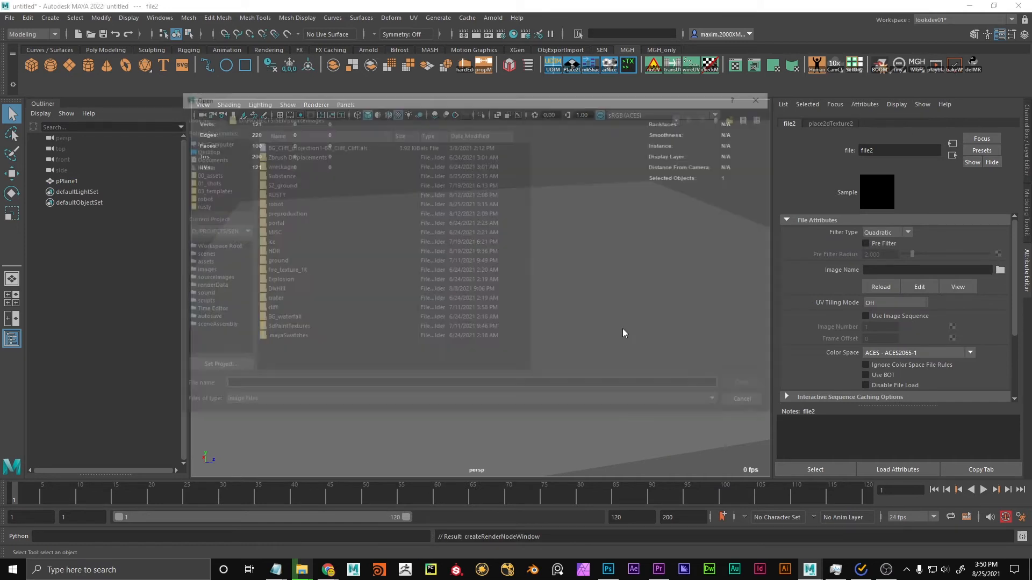
{"action": "left_click", "coordinate": [411, 115]}
{"action": "type", "text": "A:\\LIBRARY\\1.TEXTURES\\1.UNSORTED"}
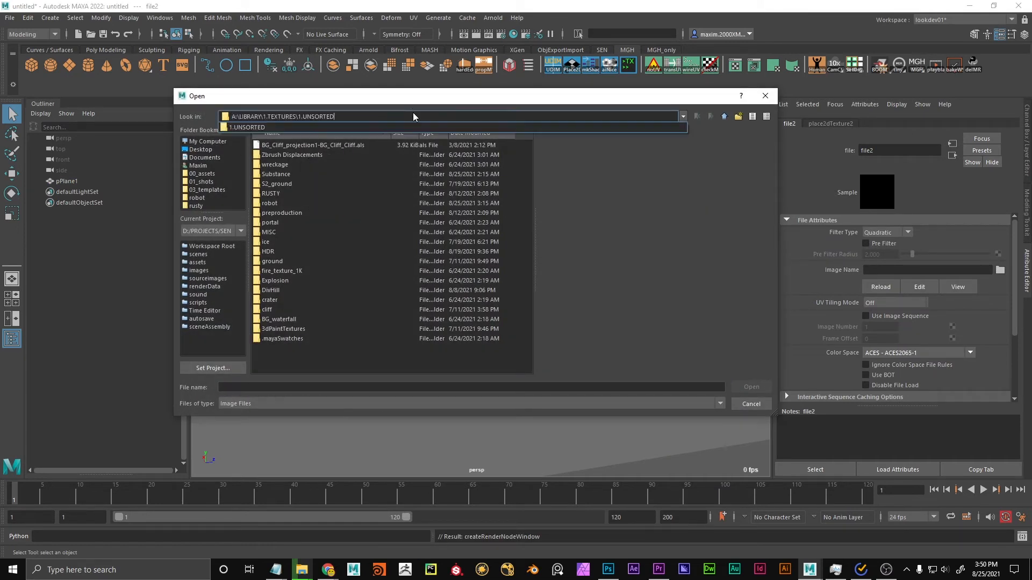
{"action": "key", "text": "Return"}
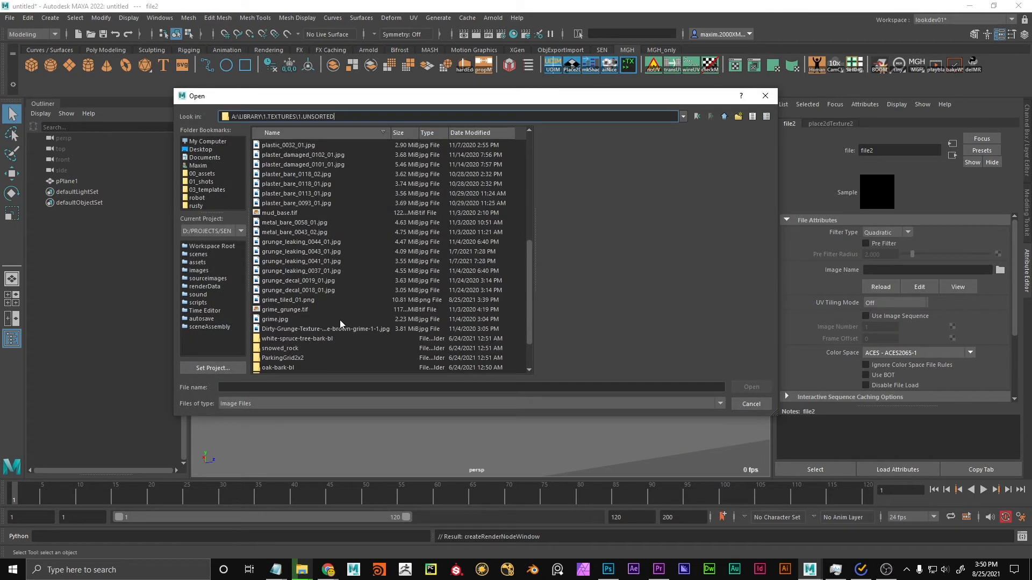
{"action": "scroll", "coordinate": [301, 307], "scroll_direction": "up", "scroll_amount": 8}
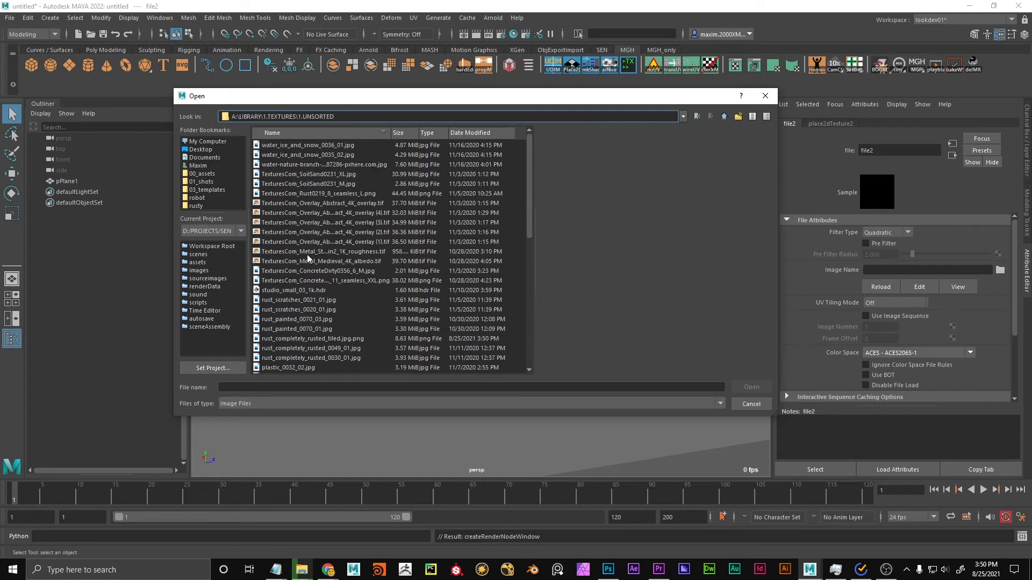
{"action": "scroll", "coordinate": [318, 295], "scroll_direction": "down", "scroll_amount": 4}
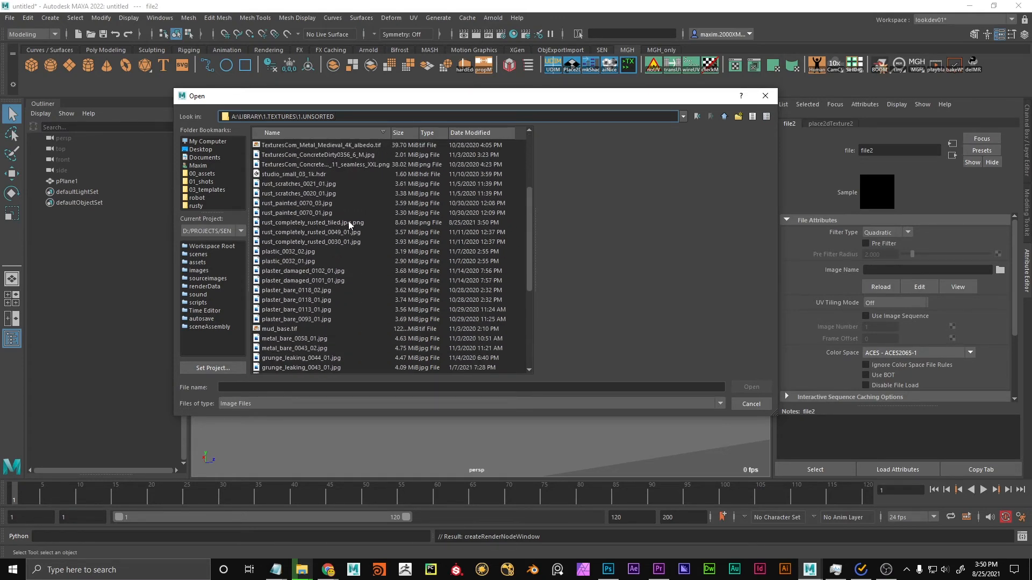
{"action": "left_click", "coordinate": [347, 223]}
{"action": "double_click", "coordinate": [347, 223]}
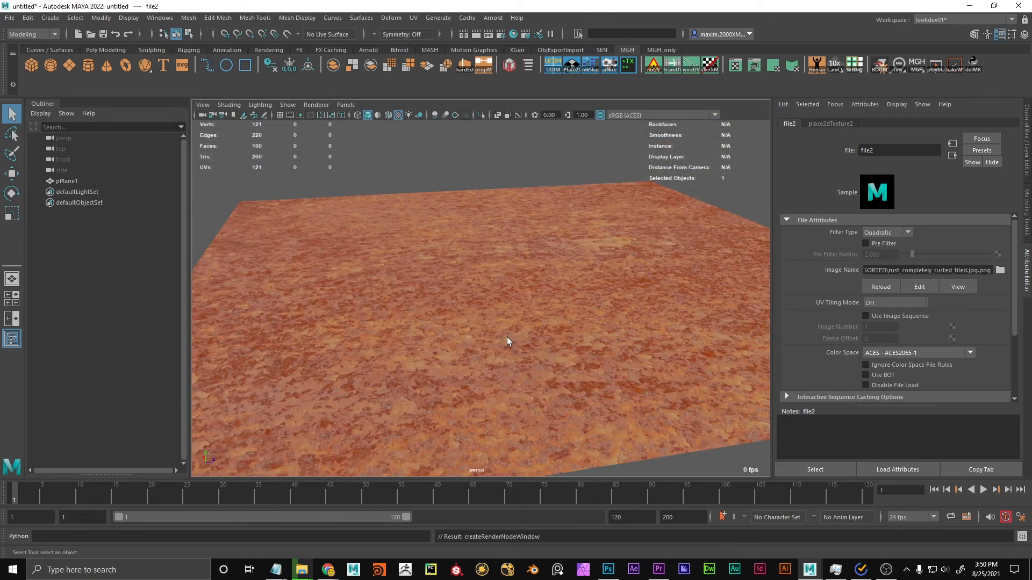
Set the rust texture's Repeat UV to 5 by 5 in its 2D placement node.
{"action": "left_click_drag", "start_coordinate": [507, 337], "coordinate": [659, 364]}
{"action": "left_click", "coordinate": [831, 124]}
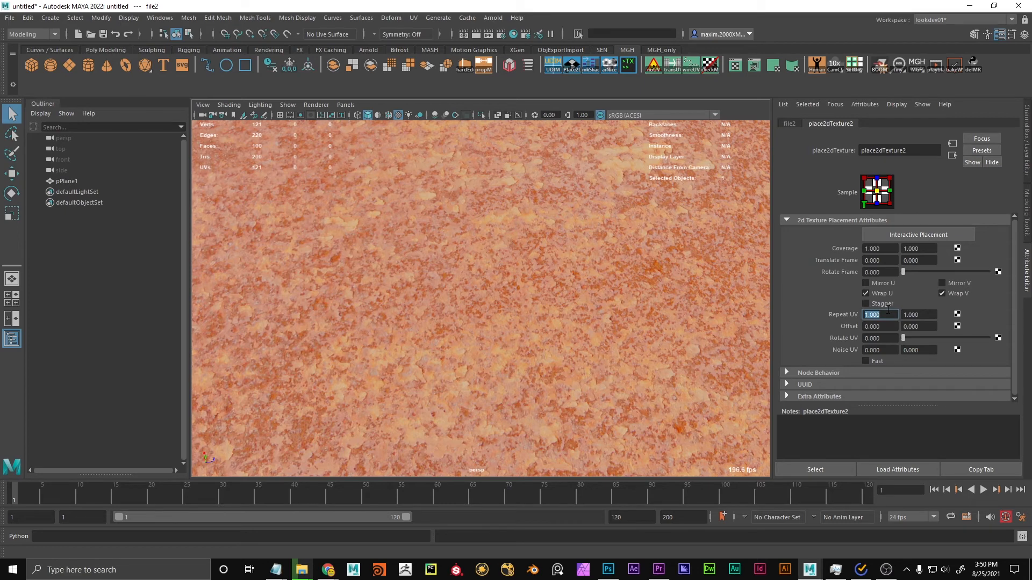
{"action": "key", "text": "Tab"}
{"action": "type", "text": "5"}
{"action": "key", "text": "Tab"}
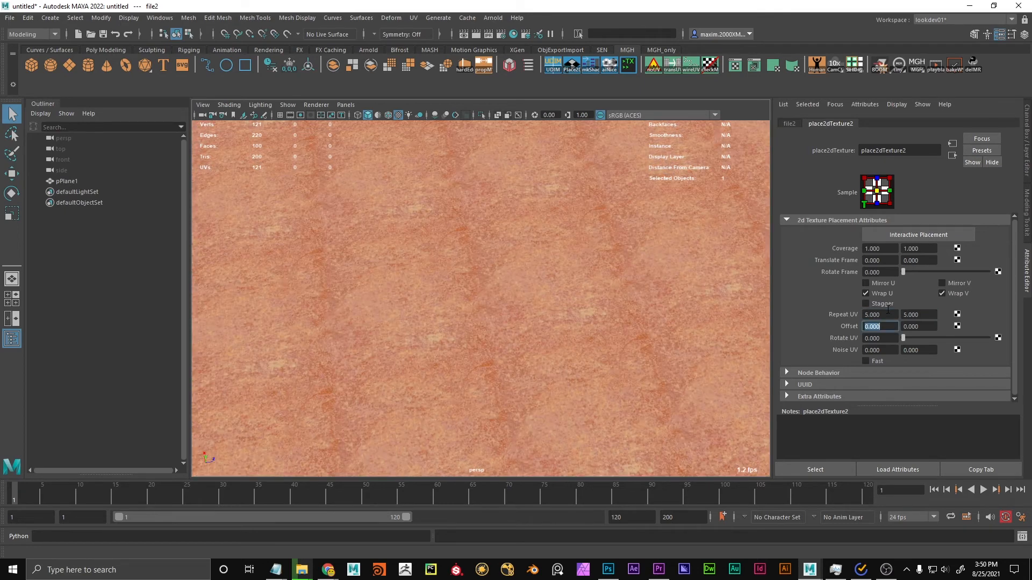
Examine the tiled rust on the plane from near and far for seams and visible repetition.
{"action": "scroll", "coordinate": [553, 272], "scroll_direction": "down", "scroll_amount": 5}
{"action": "left_click_drag", "start_coordinate": [526, 298], "coordinate": [697, 306]}
{"action": "scroll", "coordinate": [486, 322], "scroll_direction": "up", "scroll_amount": 8}
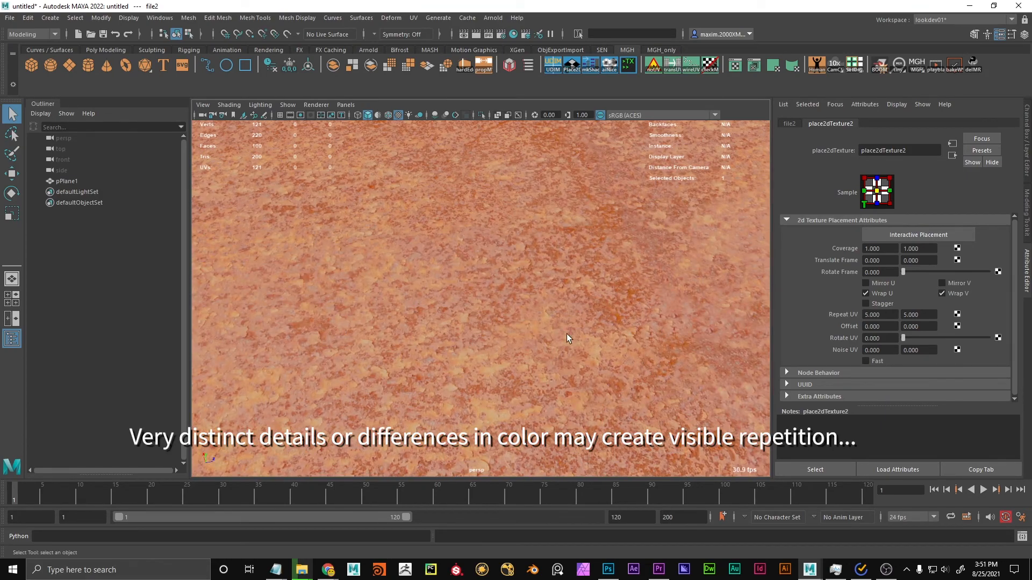
{"action": "scroll", "coordinate": [551, 328], "scroll_direction": "down", "scroll_amount": 5}
{"action": "scroll", "coordinate": [480, 312], "scroll_direction": "down", "scroll_amount": 8}
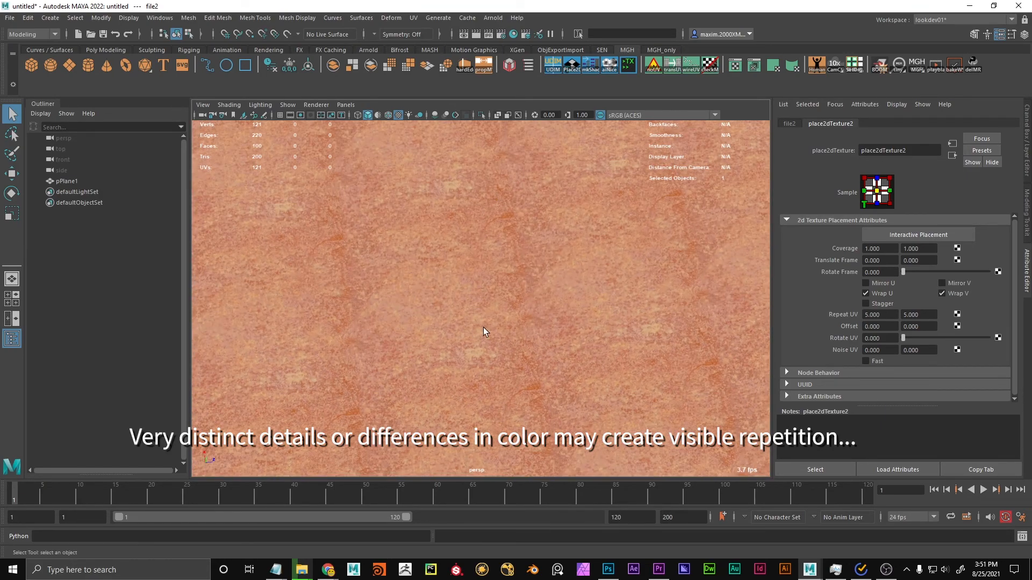
{"action": "scroll", "coordinate": [538, 421], "scroll_direction": "up", "scroll_amount": 10}
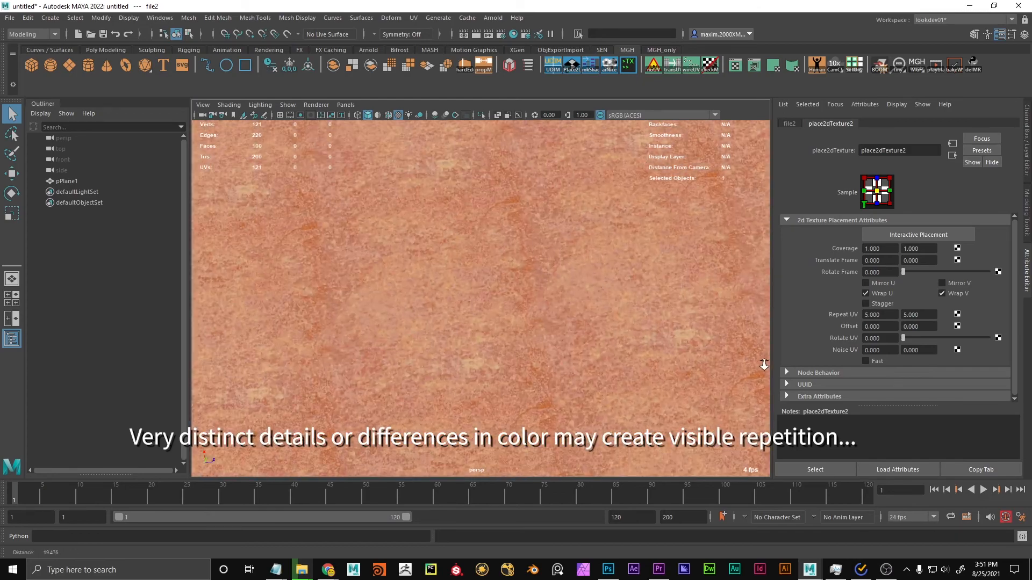
{"action": "left_click_drag", "start_coordinate": [531, 392], "coordinate": [472, 327]}
{"action": "scroll", "coordinate": [599, 285], "scroll_direction": "down", "scroll_amount": 5}
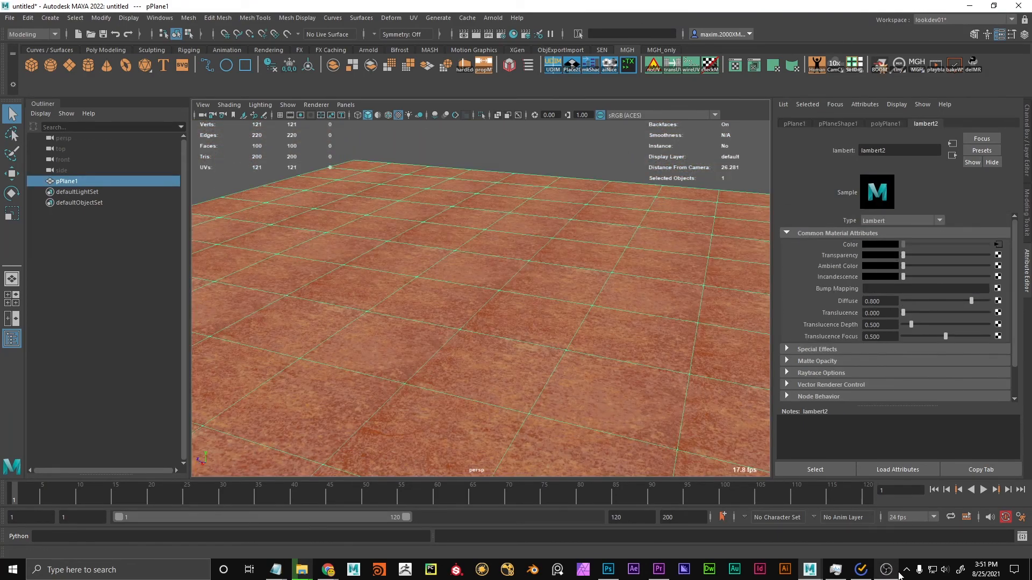